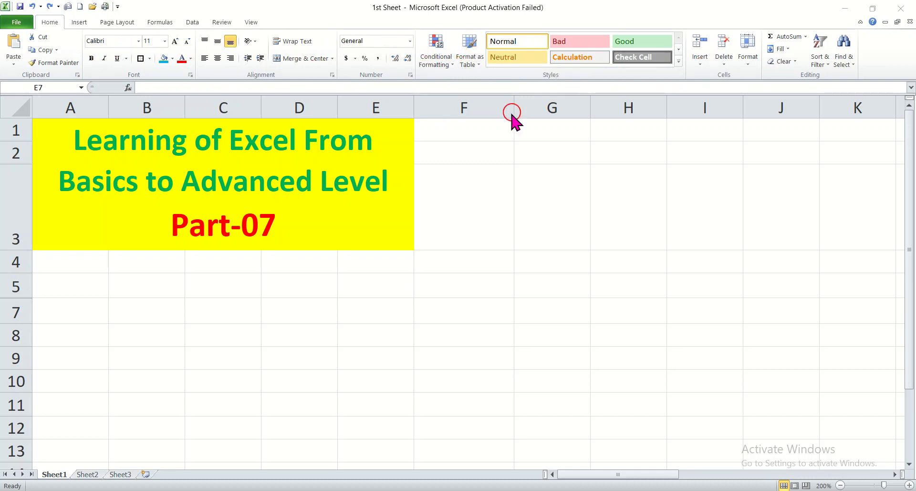
Step: Select the merged title cell and browse the table style choices without applying one
{"action": "left_click", "coordinate": [370, 195]}
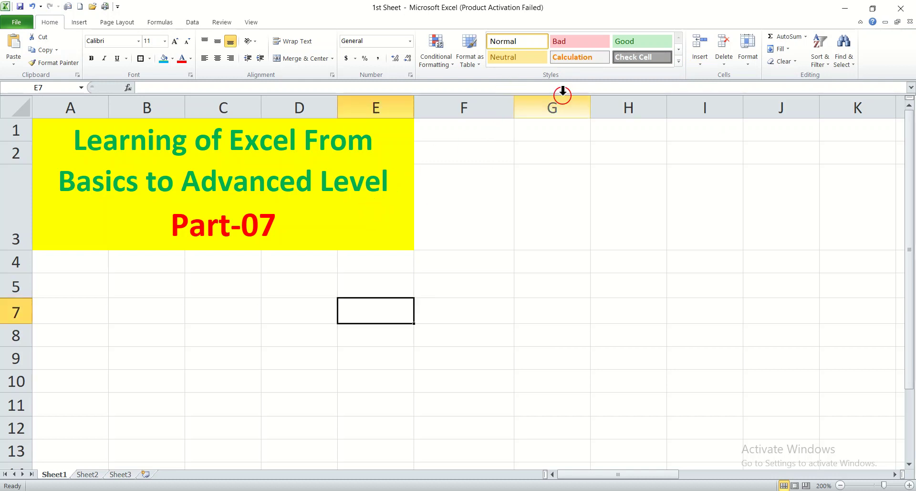
{"action": "left_click", "coordinate": [308, 226]}
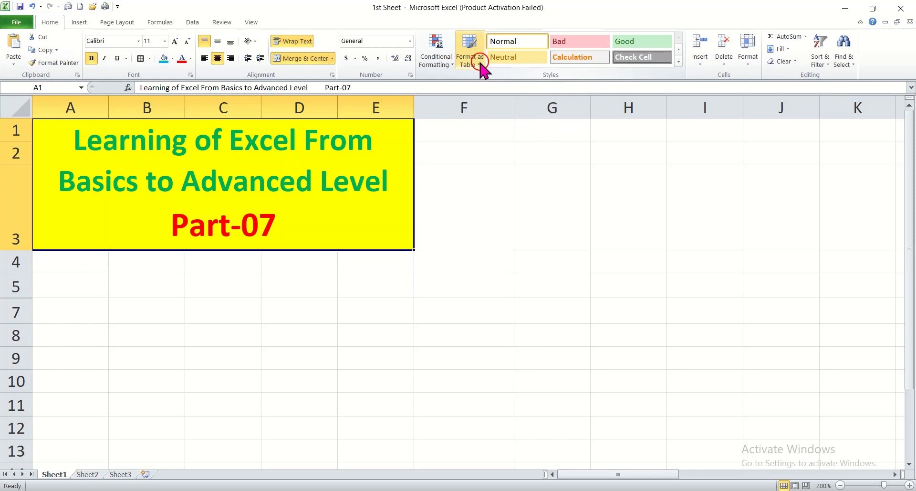
{"action": "left_click", "coordinate": [480, 66]}
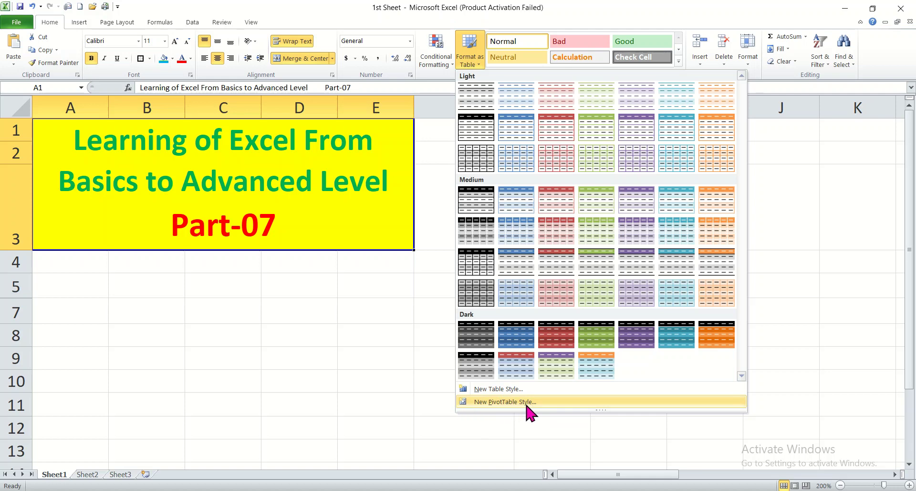
{"action": "left_click", "coordinate": [374, 321]}
{"action": "left_click", "coordinate": [432, 305]}
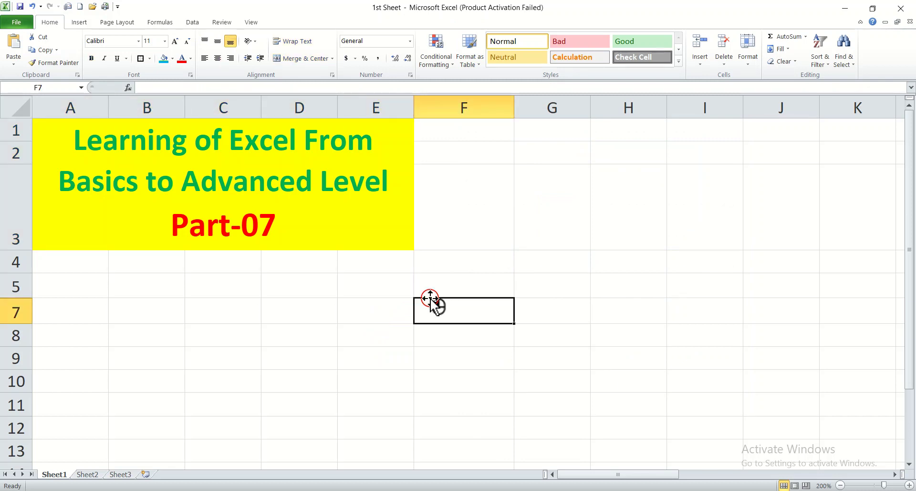
{"action": "left_click", "coordinate": [371, 279]}
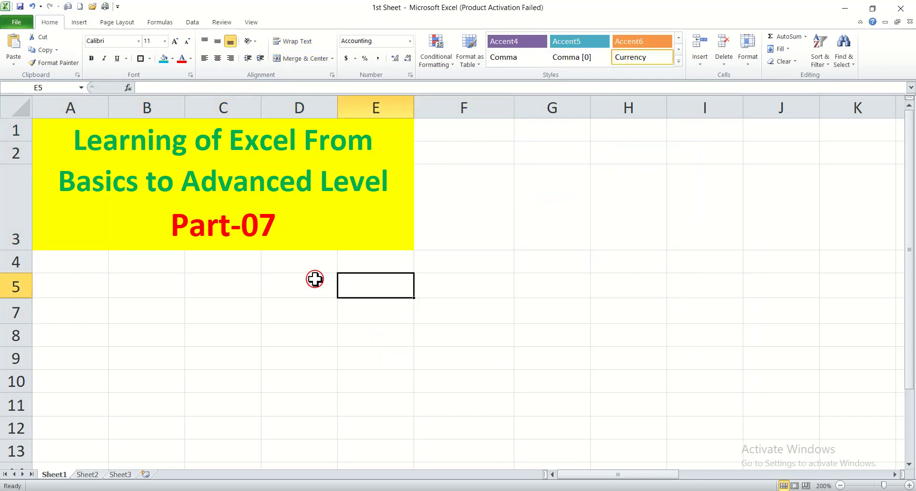
Step: Scroll down and fill C10:H10 with 2, 4, 8, 9, 0, 1
{"action": "left_click", "coordinate": [910, 464]}
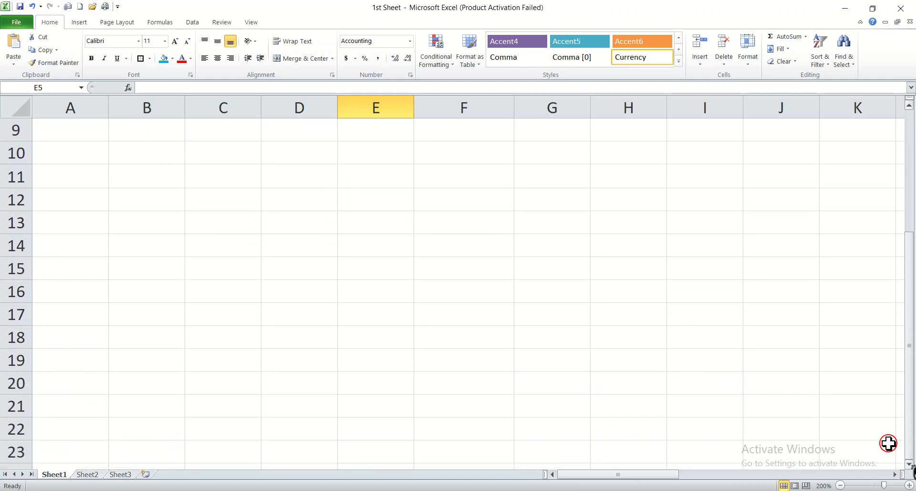
{"action": "left_click", "coordinate": [242, 155]}
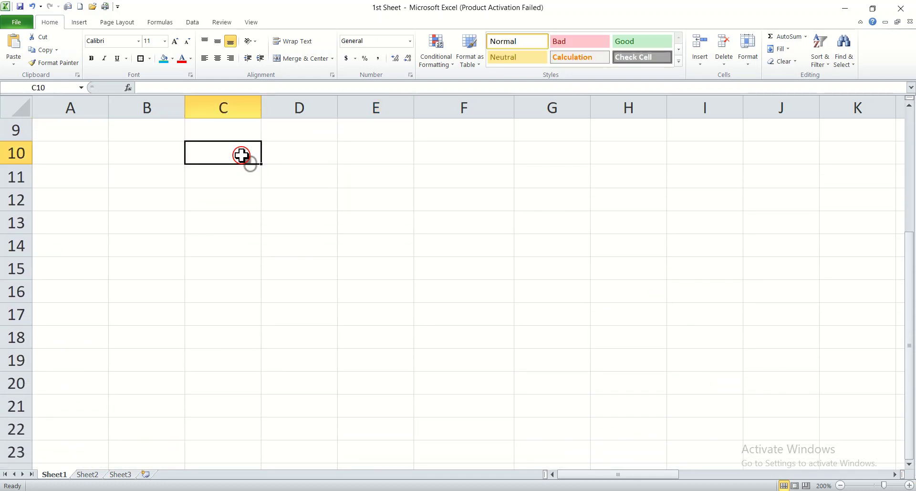
{"action": "type", "text": "2"}
{"action": "key", "text": "Tab"}
{"action": "type", "text": "4"}
{"action": "key", "text": "Tab"}
{"action": "type", "text": "8"}
{"action": "key", "text": "Tab"}
{"action": "type", "text": "9"}
{"action": "key", "text": "Tab"}
{"action": "type", "text": "0"}
{"action": "key", "text": "Tab"}
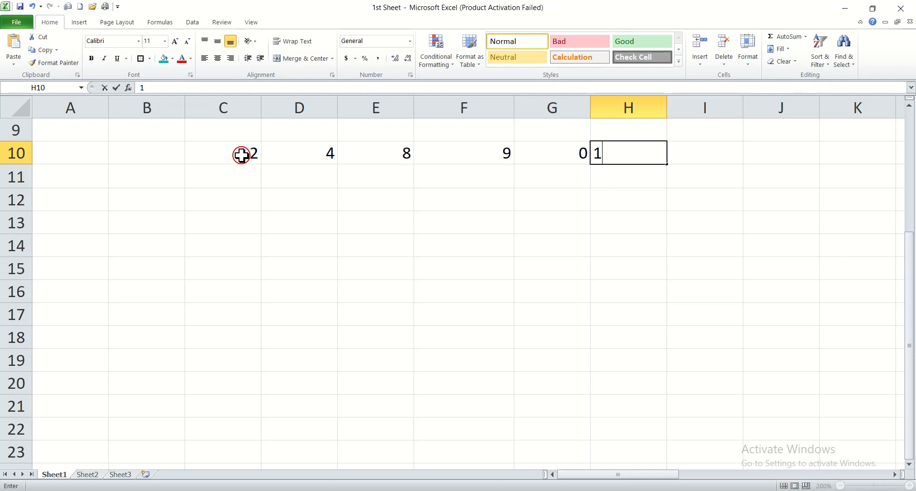
{"action": "type", "text": "1"}
{"action": "key", "text": "shift+Tab"}
Step: Fill row 11 from right to left: 1, 5, 4, 1, 7, 8 in H11 back to C11
{"action": "key", "text": "Down"}
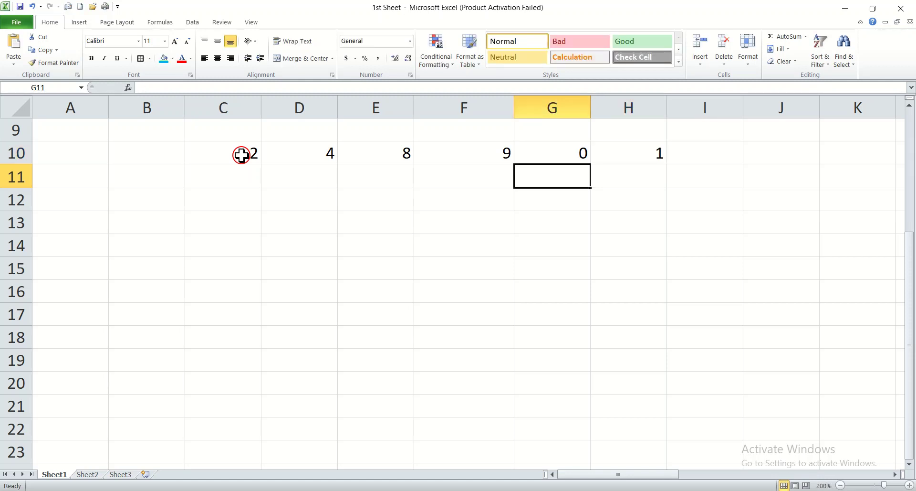
{"action": "key", "text": "Up"}
{"action": "key", "text": "Down"}
{"action": "key", "text": "Right"}
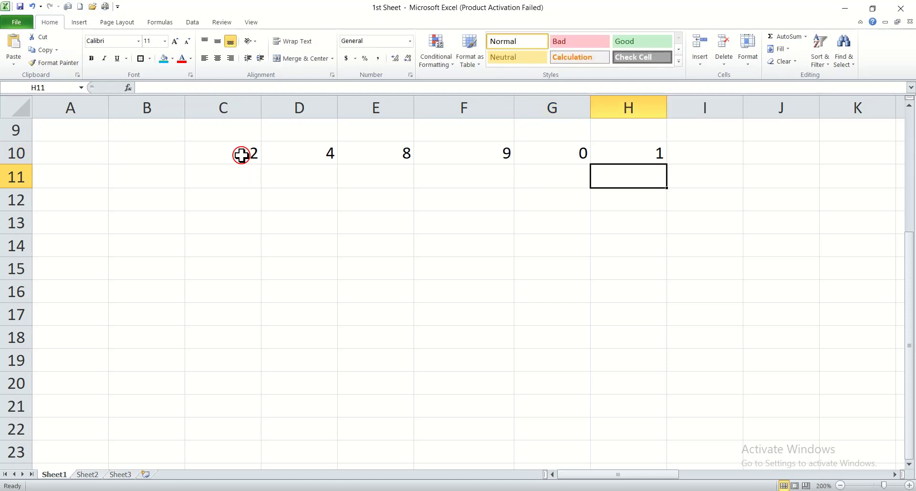
{"action": "type", "text": "1"}
{"action": "key", "text": "shift+Tab"}
{"action": "type", "text": "5"}
{"action": "key", "text": "shift+Tab"}
{"action": "type", "text": "4"}
{"action": "key", "text": "shift+Tab"}
{"action": "type", "text": "1"}
{"action": "key", "text": "Up"}
{"action": "key", "text": "Down"}
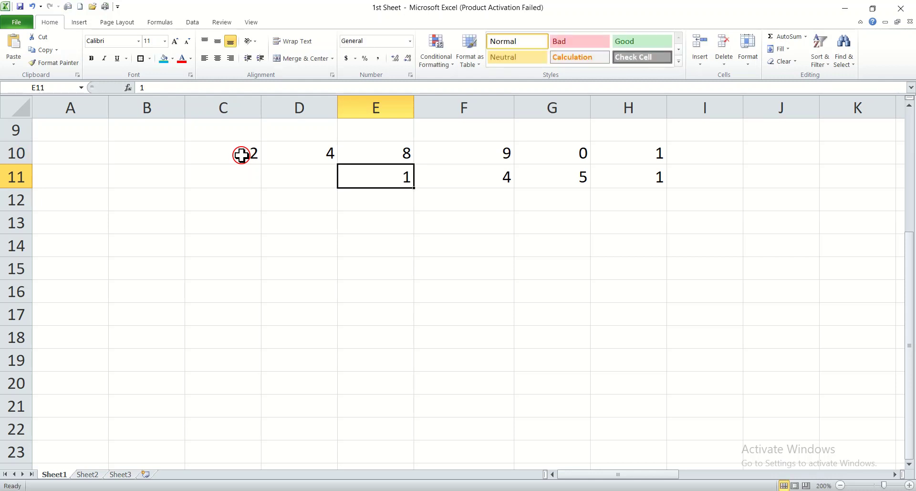
{"action": "key", "text": "Down"}
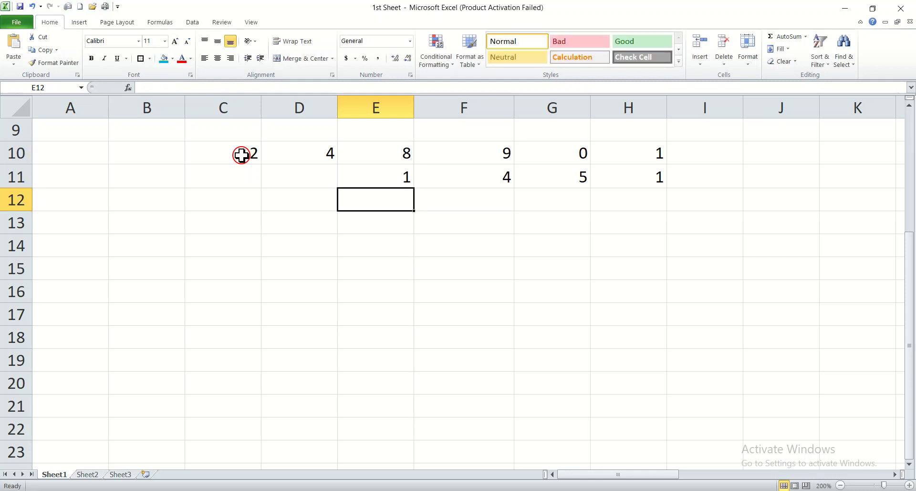
{"action": "key", "text": "Left"}
{"action": "key", "text": "Right"}
{"action": "key", "text": "Up"}
{"action": "key", "text": "Left"}
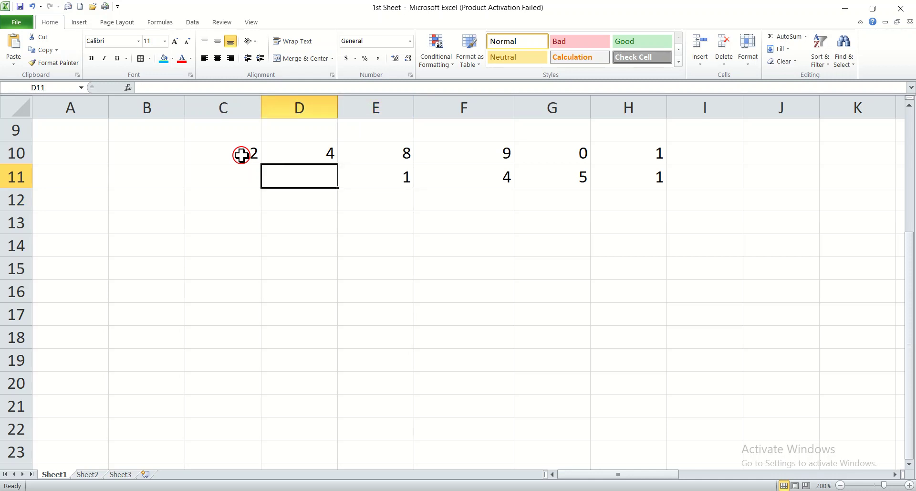
{"action": "type", "text": "7"}
{"action": "key", "text": "Left"}
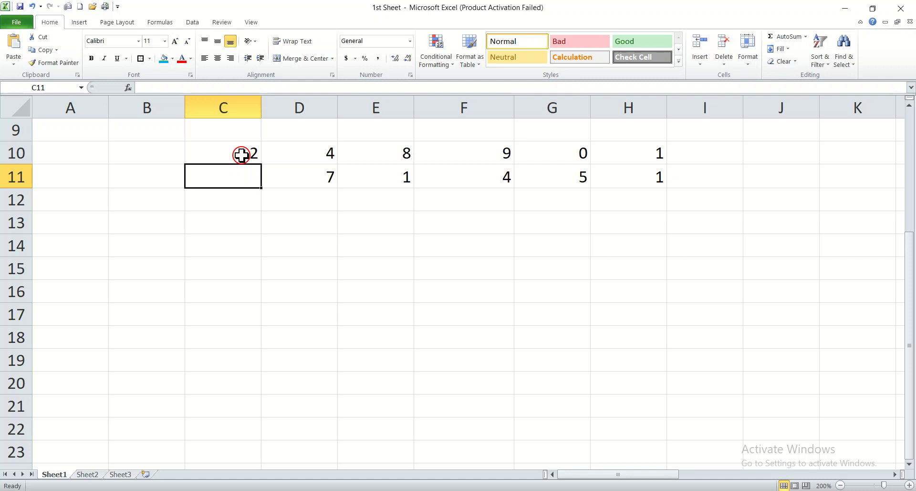
{"action": "type", "text": "8"}
{"action": "key", "text": "Return"}
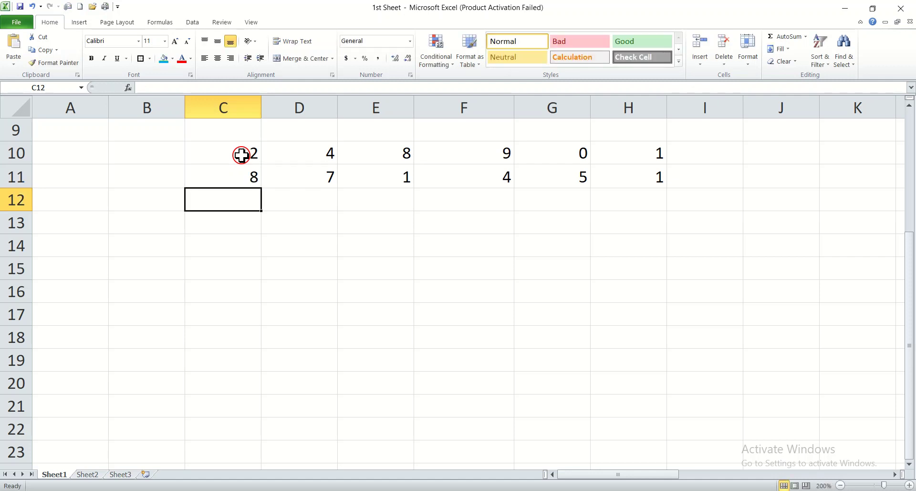
Step: Fill C12:H12 with 2, 4, 7, 9, 0, 4
{"action": "type", "text": "2"}
{"action": "key", "text": "Right"}
{"action": "type", "text": "4"}
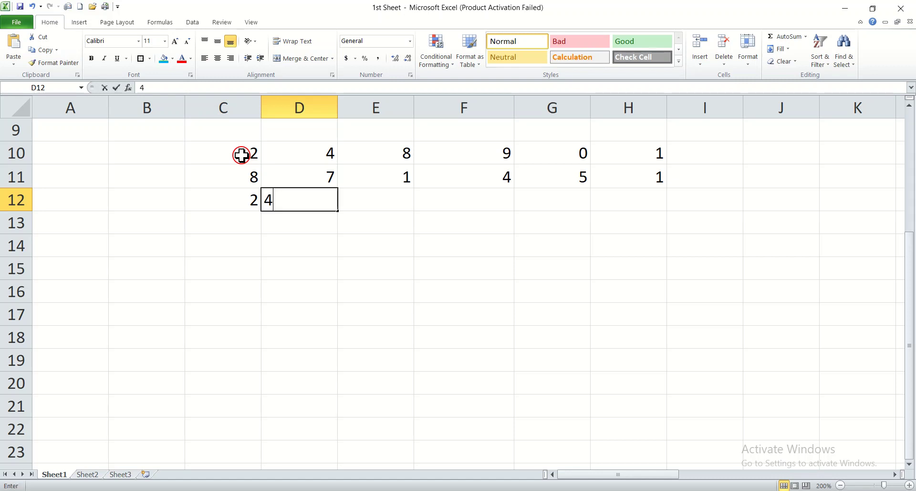
{"action": "key", "text": "Right"}
{"action": "type", "text": "7"}
{"action": "key", "text": "Right"}
{"action": "type", "text": "9"}
{"action": "key", "text": "Right"}
{"action": "type", "text": "0"}
{"action": "key", "text": "Right"}
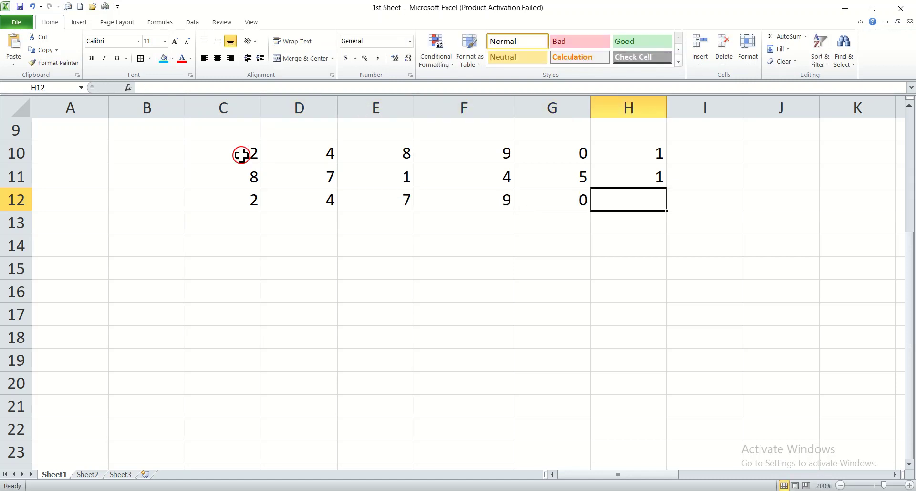
{"action": "type", "text": "4"}
{"action": "key", "text": "Left"}
Step: Start row 13 from the right, entering 4, 6, 8, 9 into H13 through E13
{"action": "key", "text": "Down"}
{"action": "key", "text": "Right"}
{"action": "type", "text": "4"}
{"action": "key", "text": "Left"}
{"action": "type", "text": "6"}
{"action": "key", "text": "Left"}
{"action": "type", "text": "8"}
{"action": "key", "text": "Left"}
{"action": "type", "text": "9"}
{"action": "key", "text": "Left"}
Step: Finish row 13 with 0 and 9, then enter 2 and 5 into C14 and C15
{"action": "type", "text": "0"}
{"action": "key", "text": "Left"}
{"action": "type", "text": "9"}
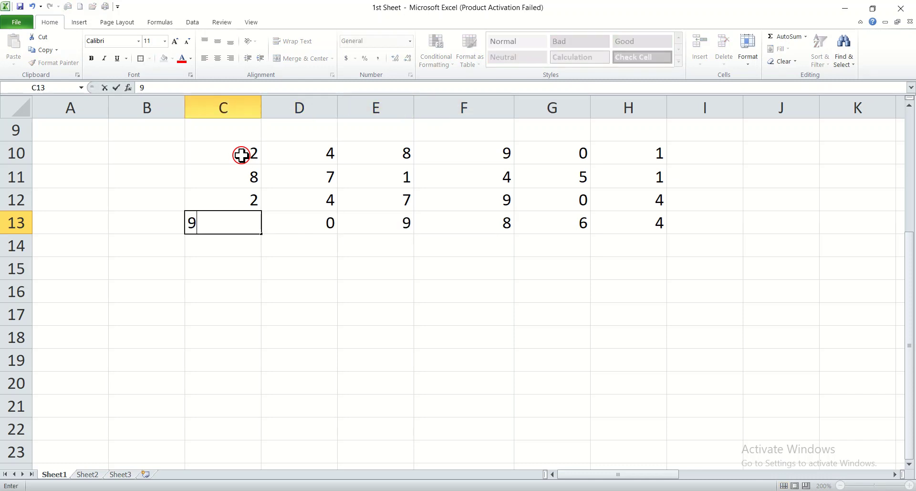
{"action": "key", "text": "Return"}
{"action": "type", "text": "2"}
{"action": "key", "text": "Return"}
{"action": "type", "text": "5"}
{"action": "key", "text": "Return"}
Step: Remove the stray digits typed below C15 in column C
{"action": "type", "text": "8"}
{"action": "key", "text": "Return"}
{"action": "type", "text": "9"}
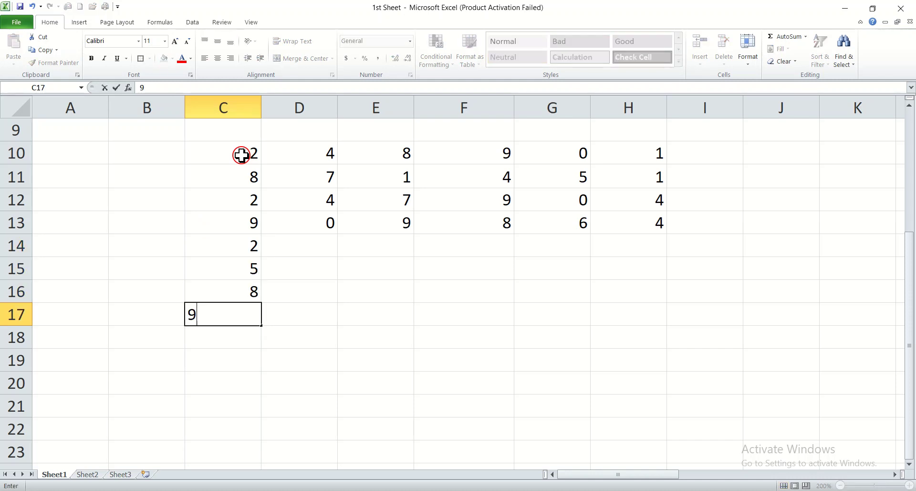
{"action": "key", "text": "Up"}
{"action": "key", "text": "Down"}
{"action": "key", "text": "BackSpace"}
{"action": "key", "text": "Up"}
{"action": "key", "text": "Up"}
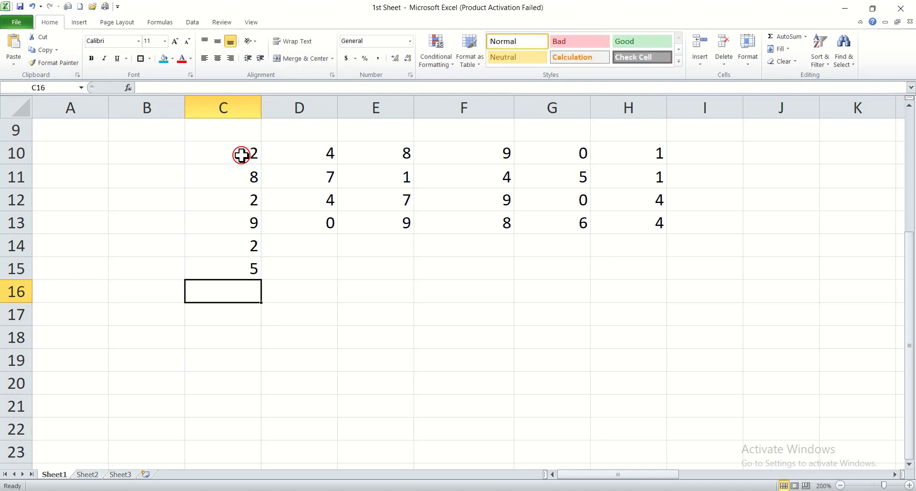
{"action": "key", "text": "Up"}
Step: Enter 7 and 8 in D14:D15, then 9 in E15 and E14
{"action": "key", "text": "Right"}
{"action": "type", "text": "7"}
{"action": "key", "text": "Return"}
{"action": "type", "text": "8"}
{"action": "key", "text": "Right"}
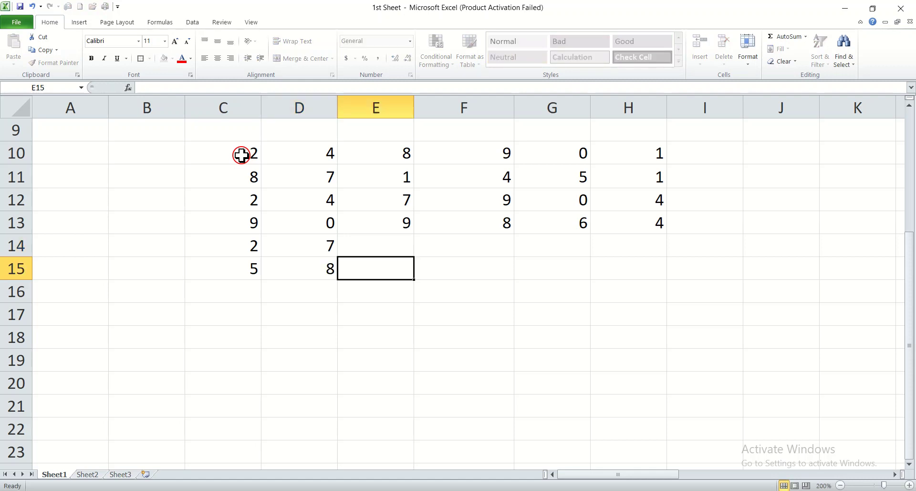
{"action": "type", "text": "9"}
{"action": "key", "text": "Up"}
{"action": "type", "text": "9"}
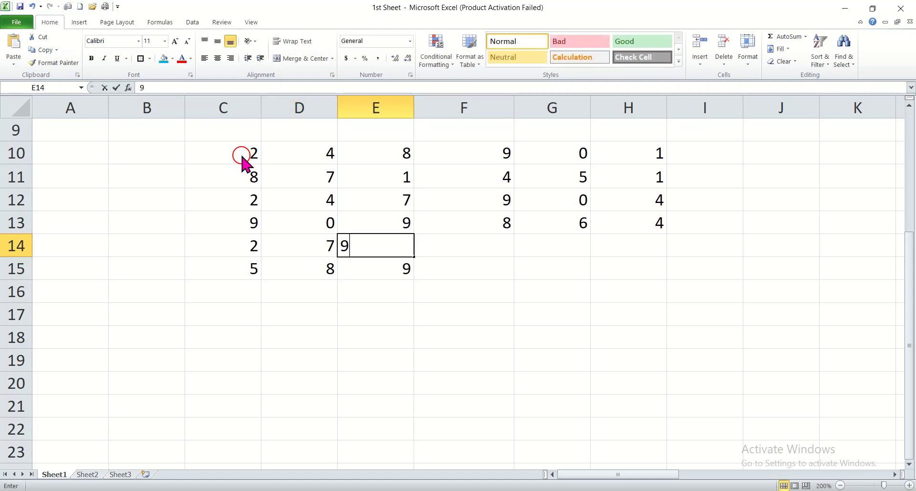
{"action": "key", "text": "Right"}
Step: Enter 8 in F14, 2 in F15 and G15, 4 in H15 and 3 in H14
{"action": "type", "text": "8"}
{"action": "key", "text": "Return"}
{"action": "type", "text": "2"}
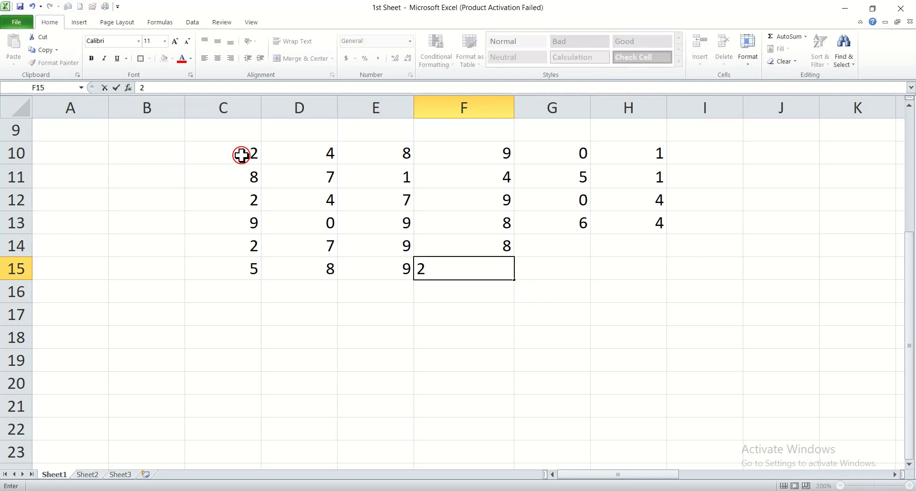
{"action": "key", "text": "Right"}
{"action": "type", "text": "2"}
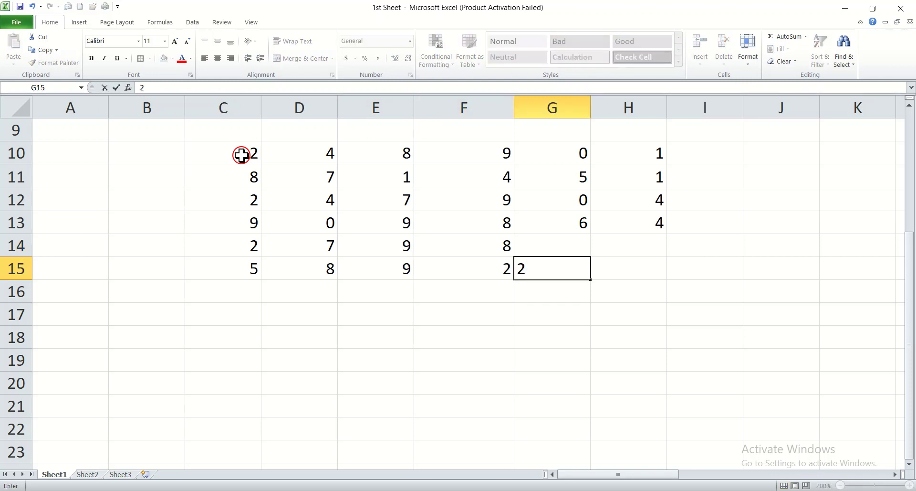
{"action": "key", "text": "Right"}
{"action": "type", "text": "4"}
{"action": "key", "text": "Up"}
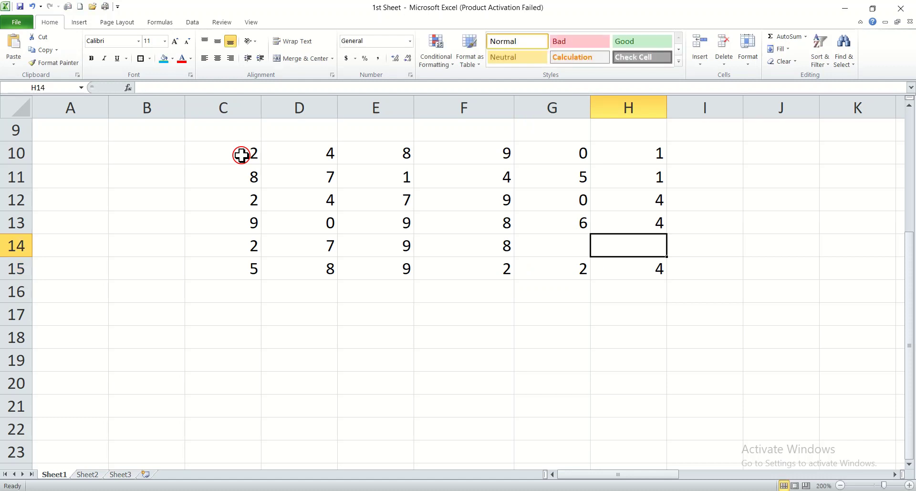
{"action": "type", "text": "3"}
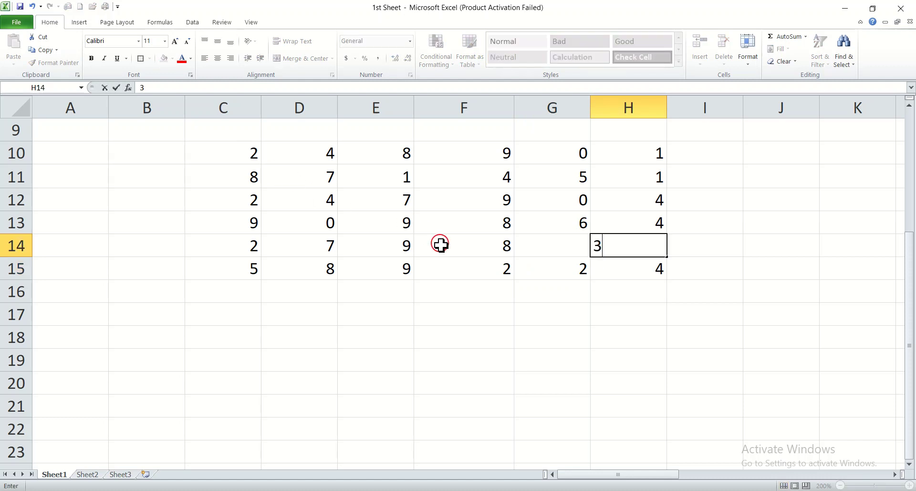
{"action": "left_click", "coordinate": [637, 373]}
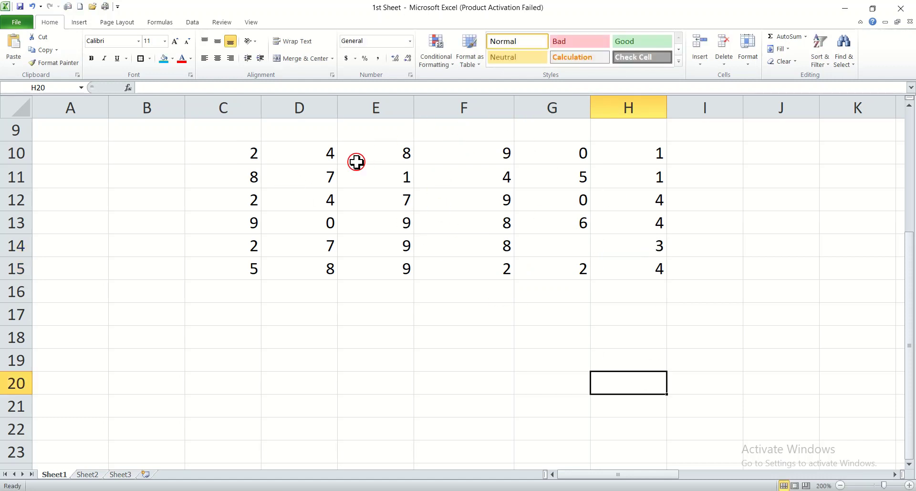
Step: Center the numbers in C10:H15 and open the Format as Table style gallery
{"action": "left_click_drag", "start_coordinate": [233, 152], "coordinate": [609, 272]}
{"action": "left_click", "coordinate": [217, 59]}
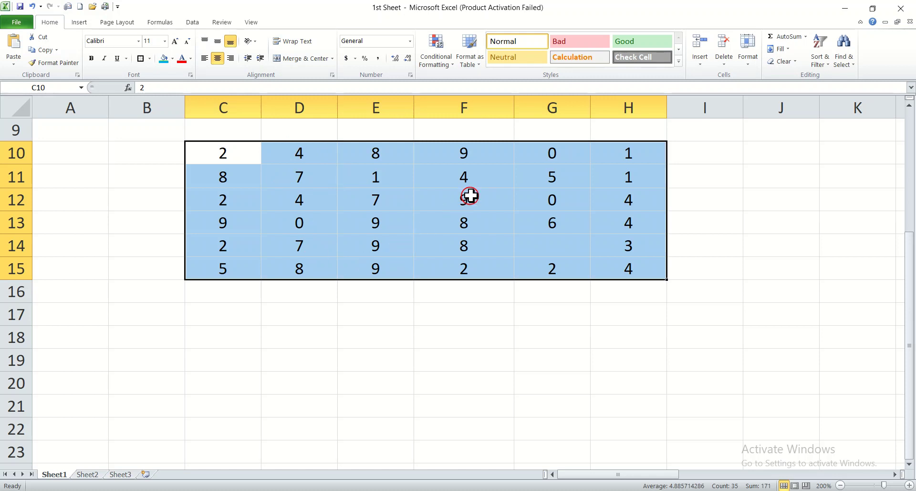
{"action": "left_click", "coordinate": [475, 67]}
{"action": "right_click", "coordinate": [475, 67]}
{"action": "left_click", "coordinate": [475, 67]}
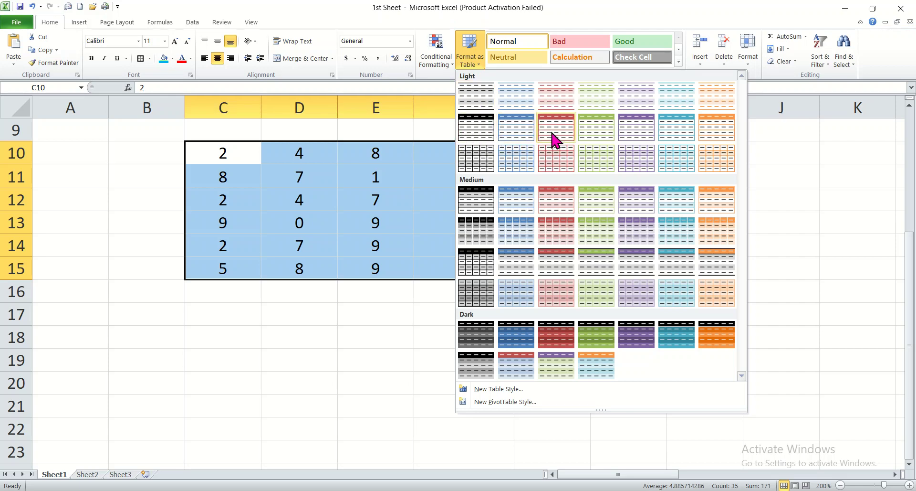
Step: Apply a light table style to the grid, confirm the table conversion, and deselect it
{"action": "left_click", "coordinate": [475, 131]}
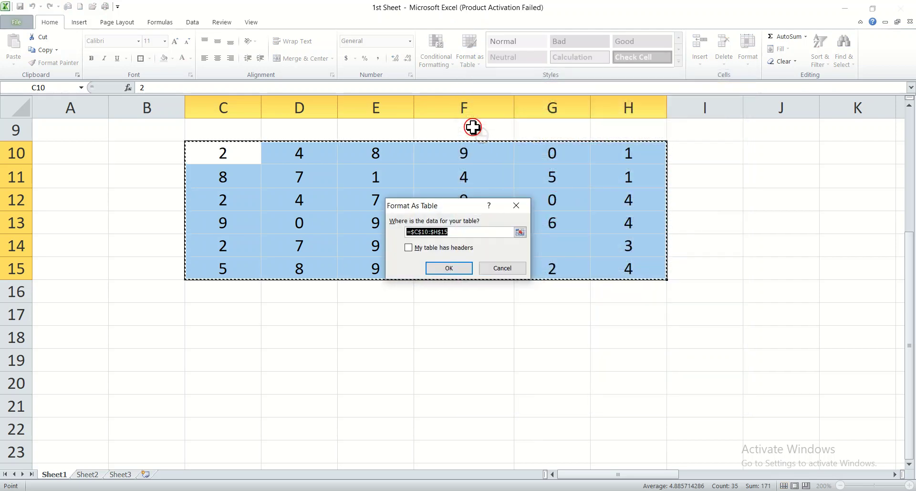
{"action": "left_click", "coordinate": [441, 266]}
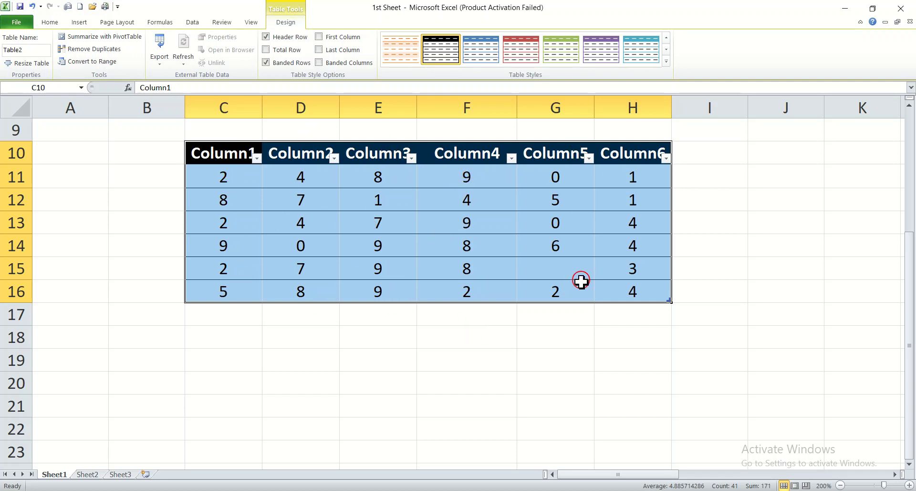
{"action": "left_click", "coordinate": [582, 404]}
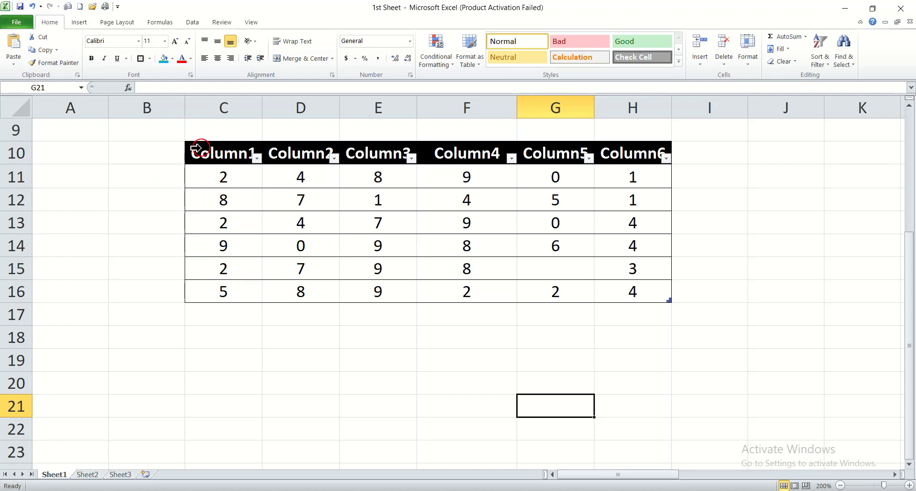
Step: Select the table header and apply the dark orange style from Table Tools Design
{"action": "left_click", "coordinate": [368, 398]}
{"action": "left_click", "coordinate": [114, 399]}
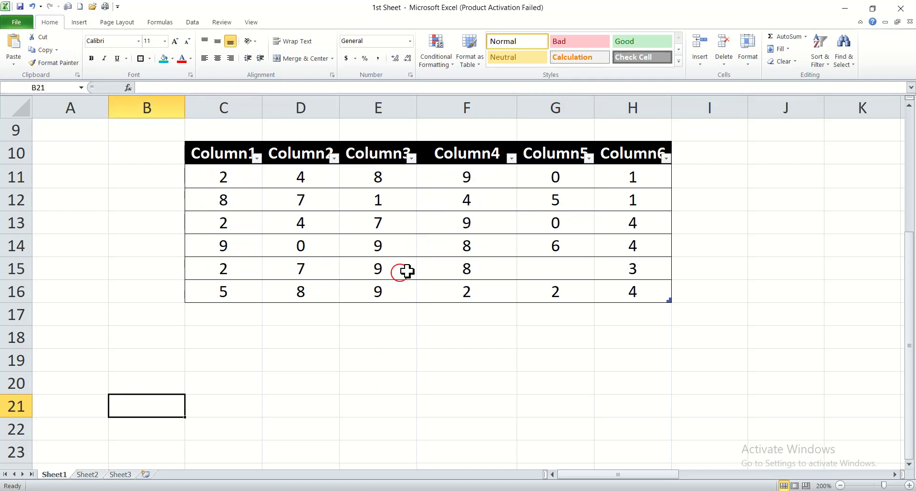
{"action": "left_click", "coordinate": [197, 152]}
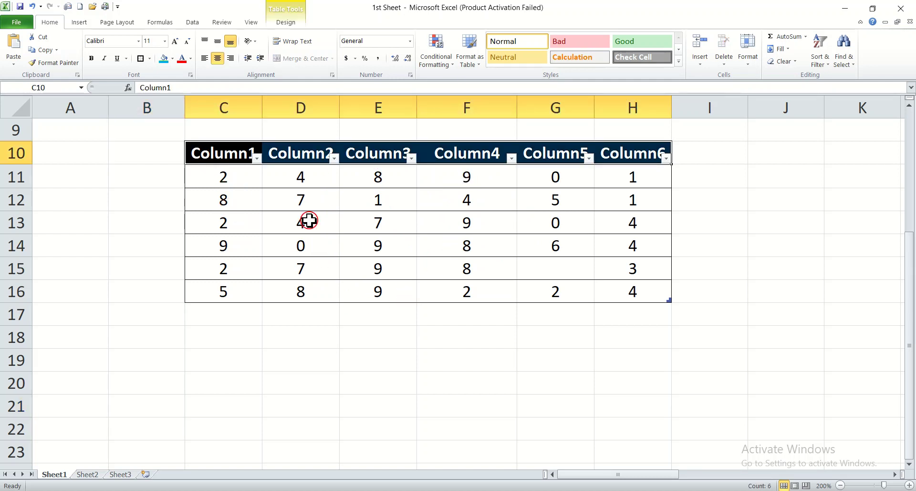
{"action": "left_click", "coordinate": [285, 22]}
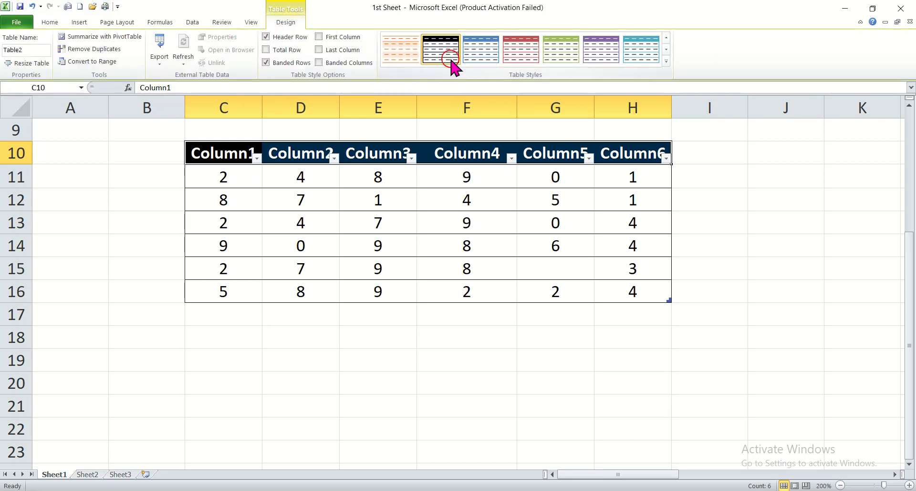
{"action": "left_click", "coordinate": [667, 61]}
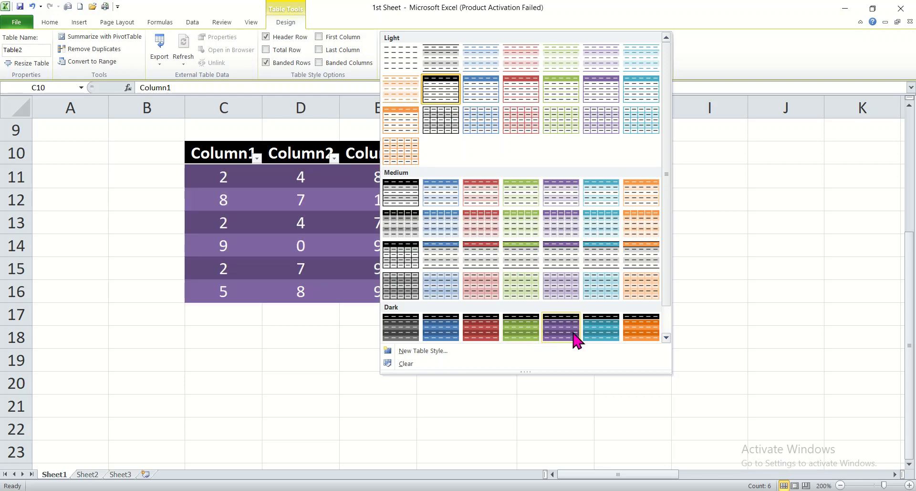
{"action": "left_click", "coordinate": [642, 329]}
{"action": "left_click", "coordinate": [353, 365]}
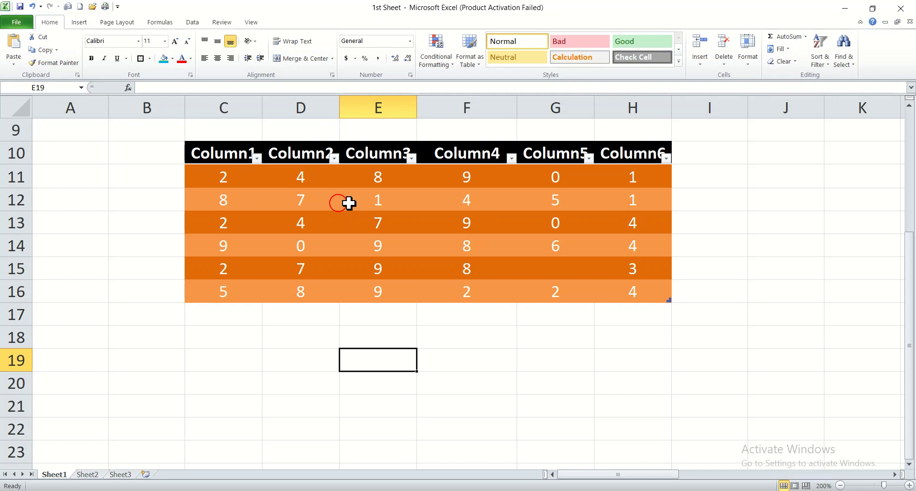
{"action": "left_click", "coordinate": [485, 490]}
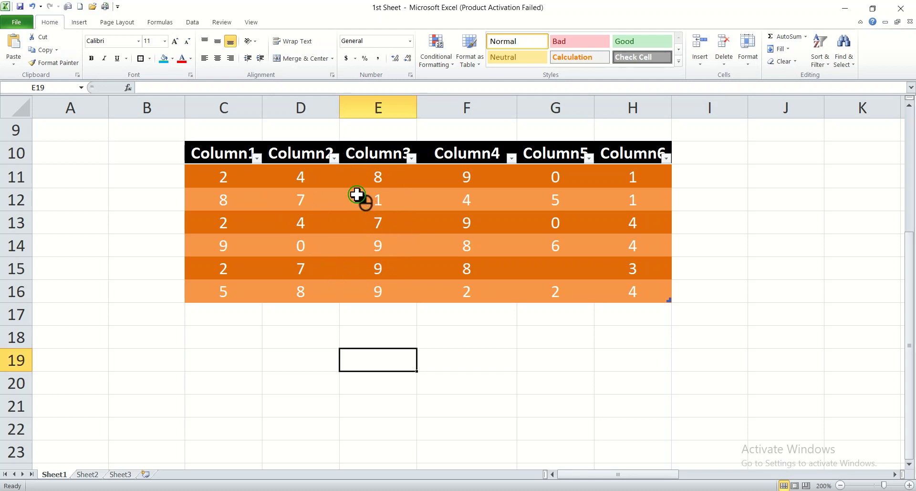
{"action": "left_click", "coordinate": [407, 200]}
{"action": "left_click", "coordinate": [420, 231]}
{"action": "left_click", "coordinate": [465, 246]}
{"action": "left_click", "coordinate": [375, 274]}
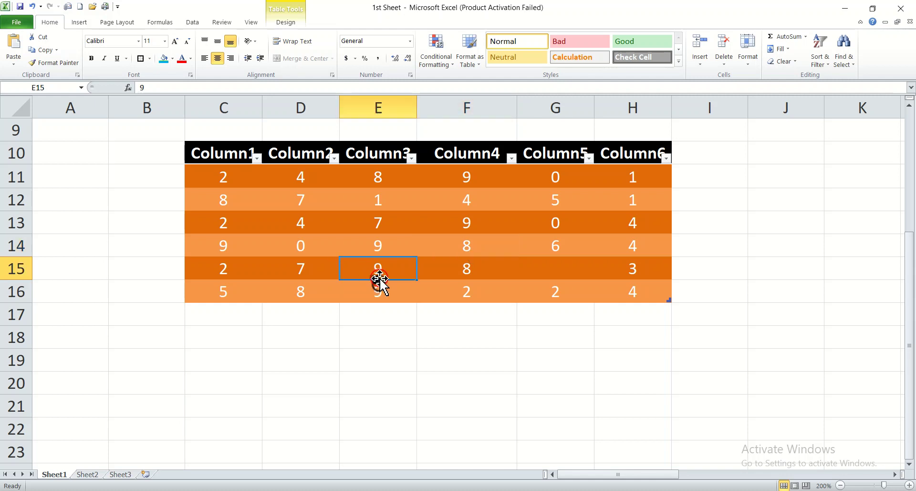
{"action": "left_click", "coordinate": [482, 268]}
{"action": "left_click", "coordinate": [563, 266]}
{"action": "left_click", "coordinate": [575, 224]}
Step: Undo the table formatting with Ctrl+Z so C10:H15 holds plain numbers again
{"action": "left_click", "coordinate": [367, 228]}
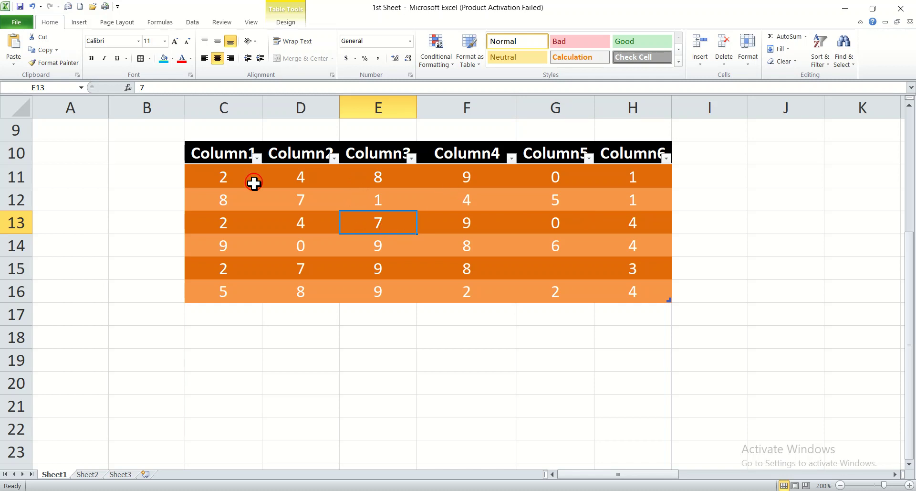
{"action": "key", "text": "ctrl+z"}
{"action": "key", "text": "ctrl+z"}
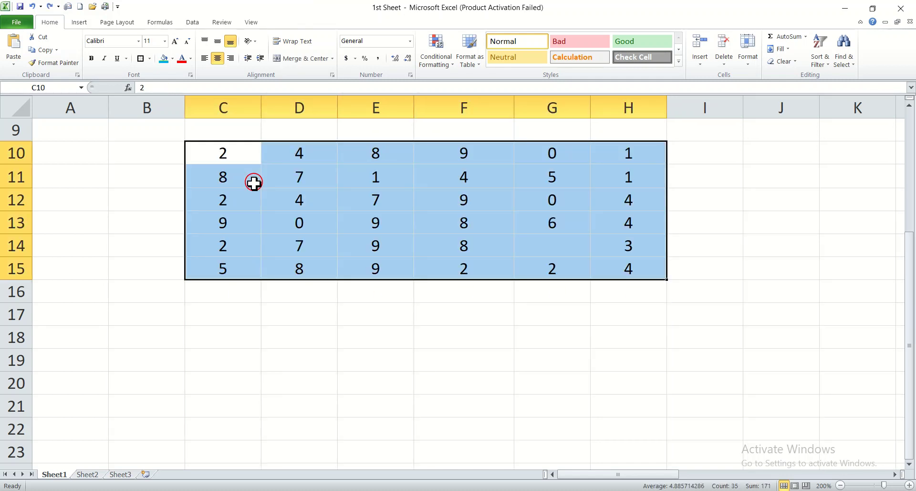
{"action": "left_click", "coordinate": [428, 411]}
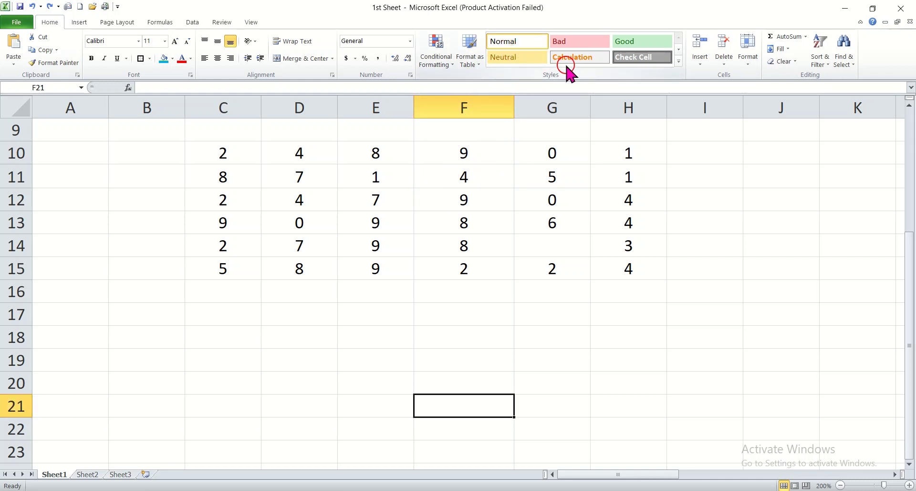
Step: Apply the Check Cell style to C10:H16, then open and close the full cell styles gallery
{"action": "left_click_drag", "start_coordinate": [209, 149], "coordinate": [624, 287]}
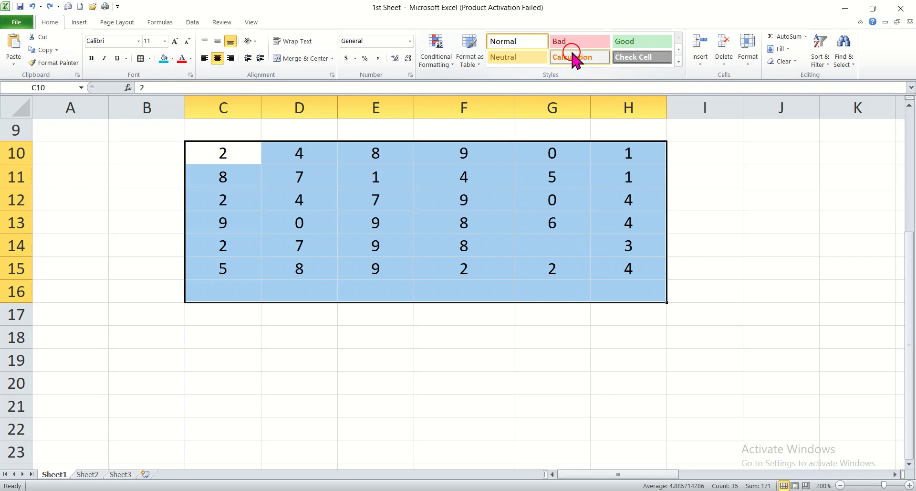
{"action": "left_click", "coordinate": [631, 62]}
{"action": "left_click", "coordinate": [548, 415]}
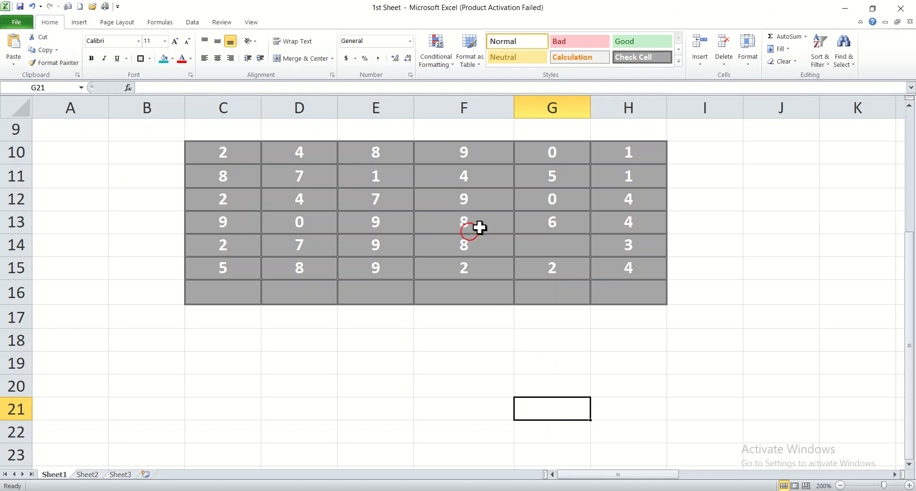
{"action": "left_click", "coordinate": [679, 58]}
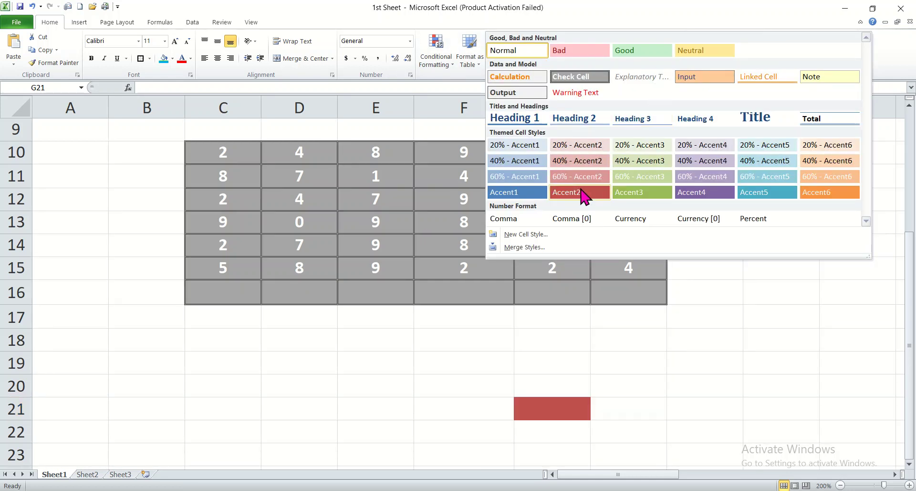
{"action": "left_click", "coordinate": [223, 154]}
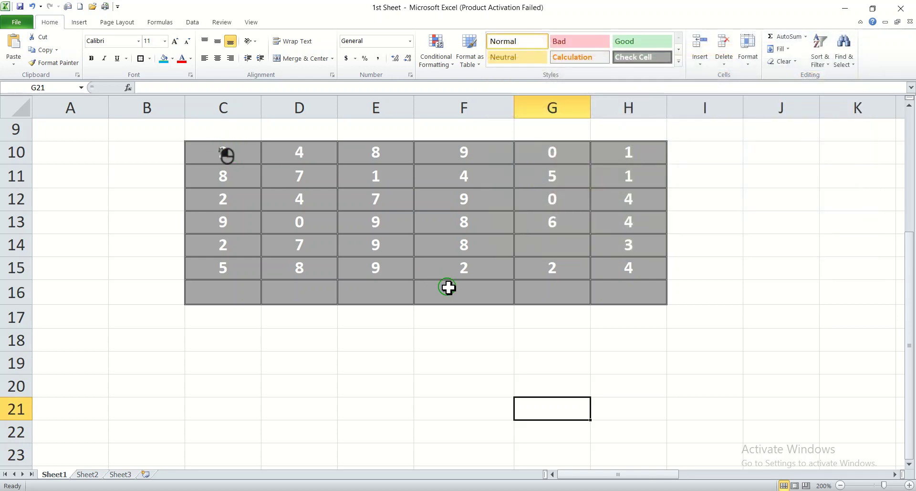
Step: Select C10:H16 and apply the blue Accent1 cell style
{"action": "left_click_drag", "start_coordinate": [196, 159], "coordinate": [614, 300]}
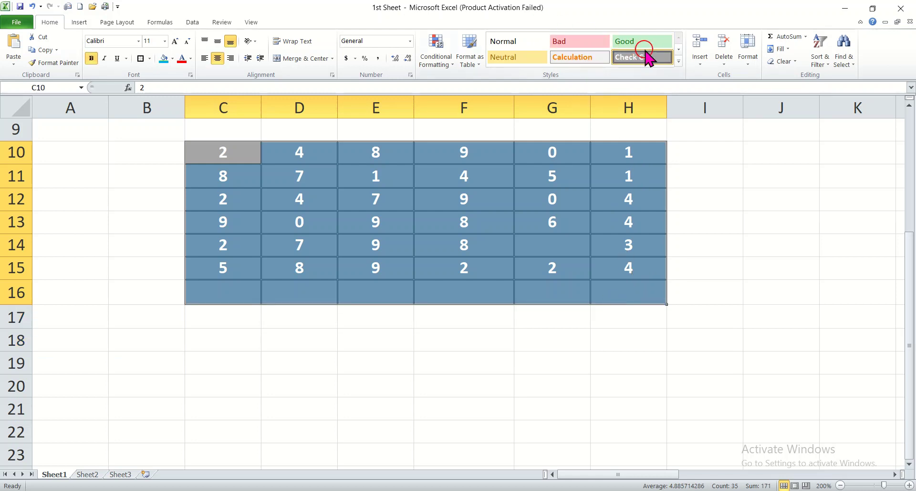
{"action": "left_click", "coordinate": [678, 60]}
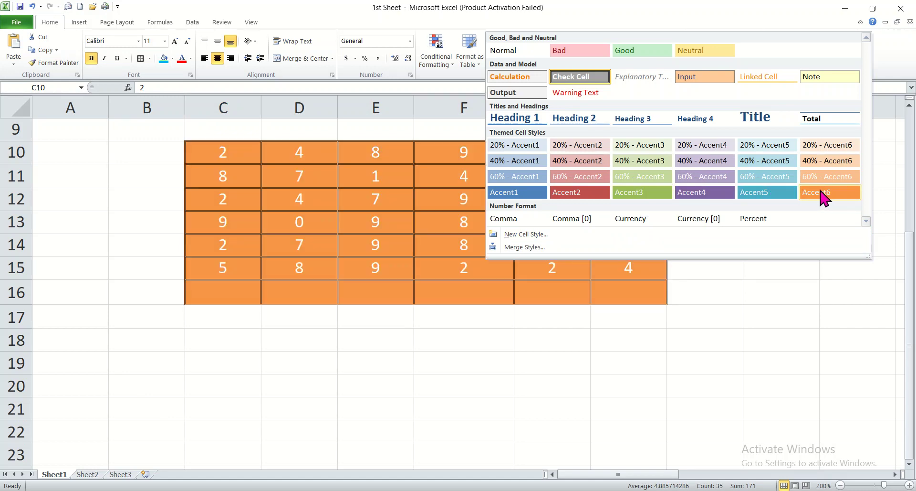
{"action": "left_click", "coordinate": [506, 193]}
{"action": "left_click", "coordinate": [494, 365]}
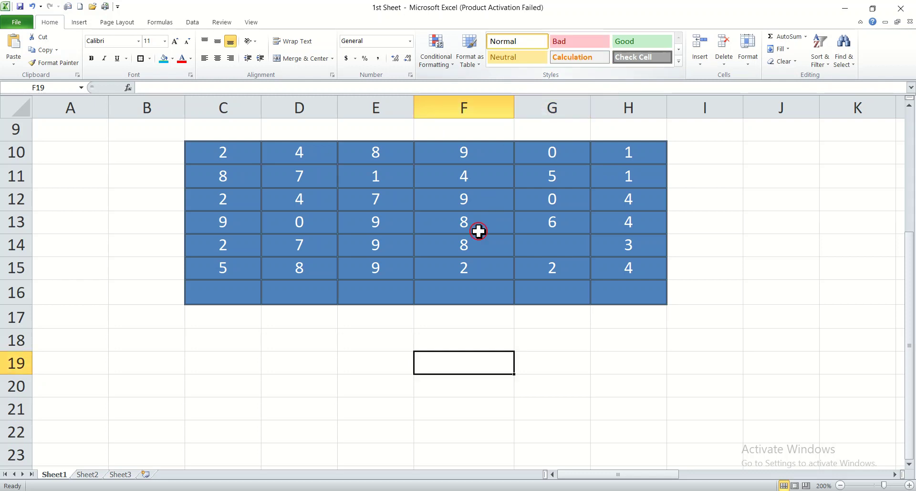
Step: Give J13 the red Accent2 cell style and enter 234 in it
{"action": "left_click", "coordinate": [730, 188]}
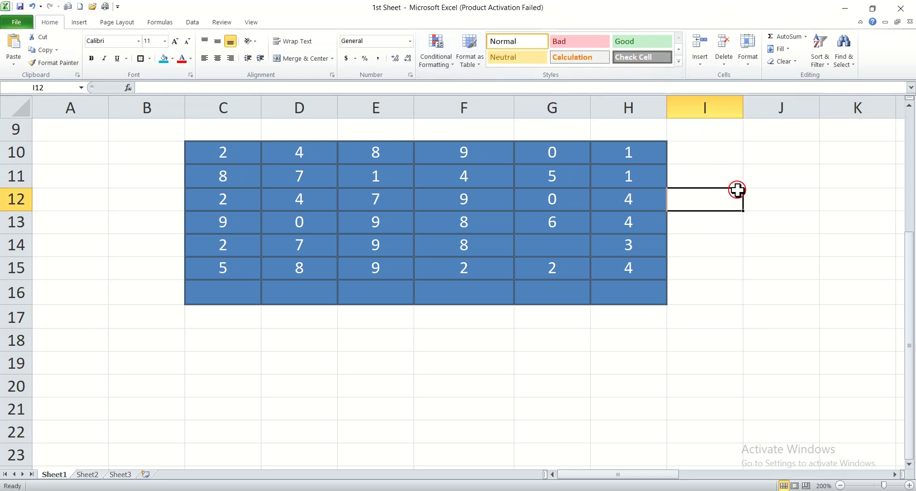
{"action": "left_click", "coordinate": [767, 218]}
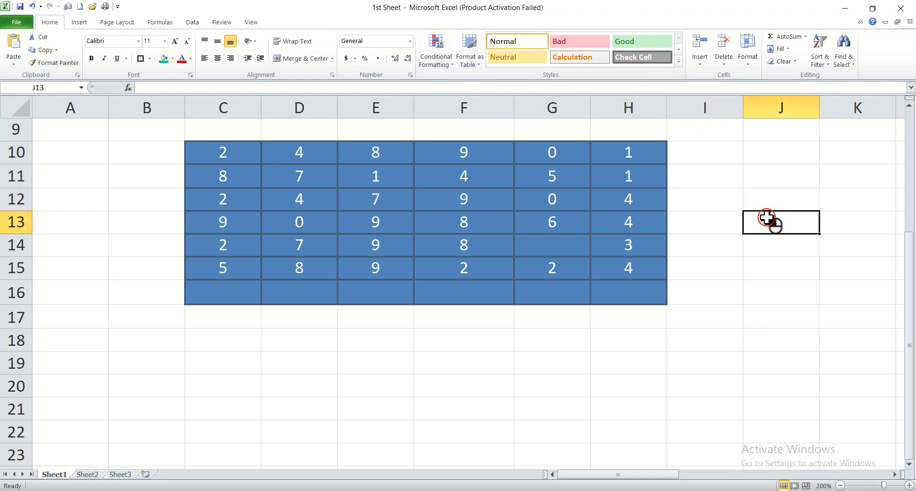
{"action": "left_click", "coordinate": [678, 57]}
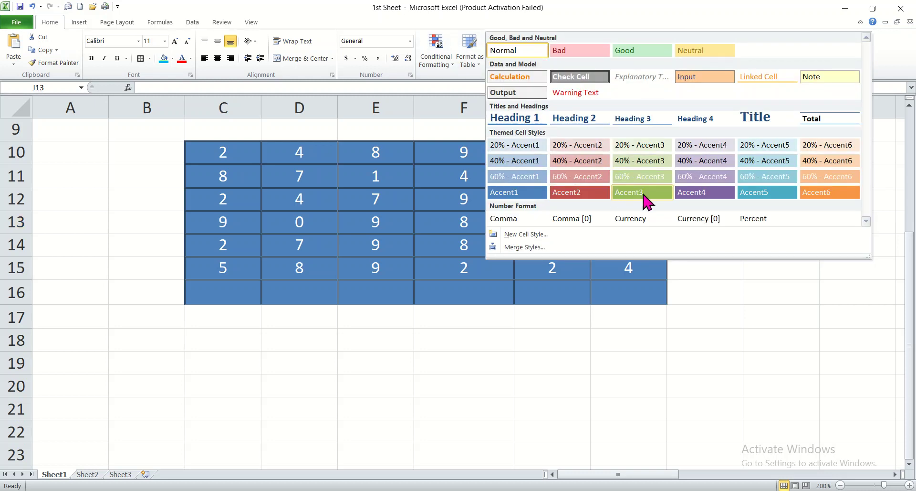
{"action": "left_click", "coordinate": [582, 193]}
{"action": "left_click", "coordinate": [825, 355]}
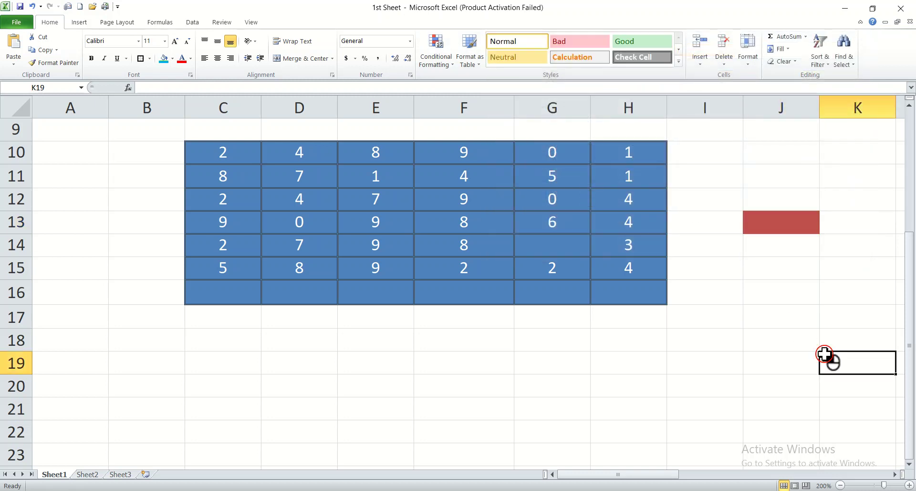
{"action": "double_click", "coordinate": [775, 222]}
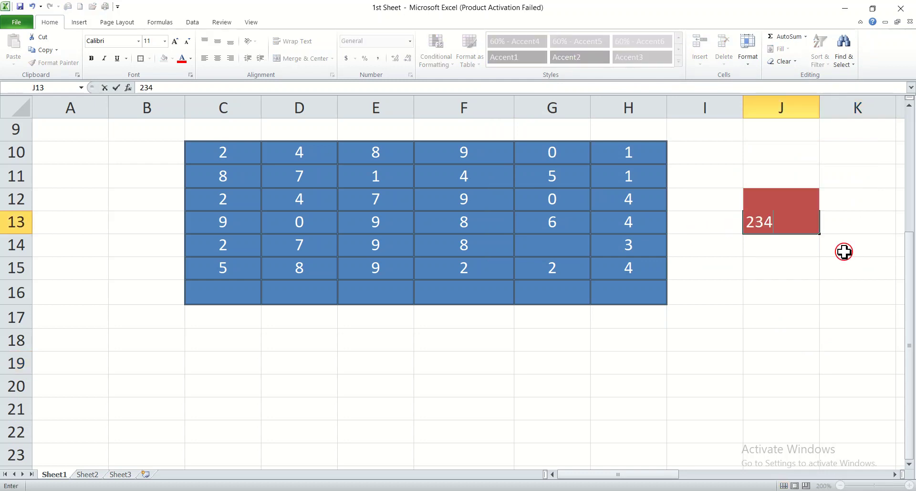
{"action": "left_click", "coordinate": [817, 317]}
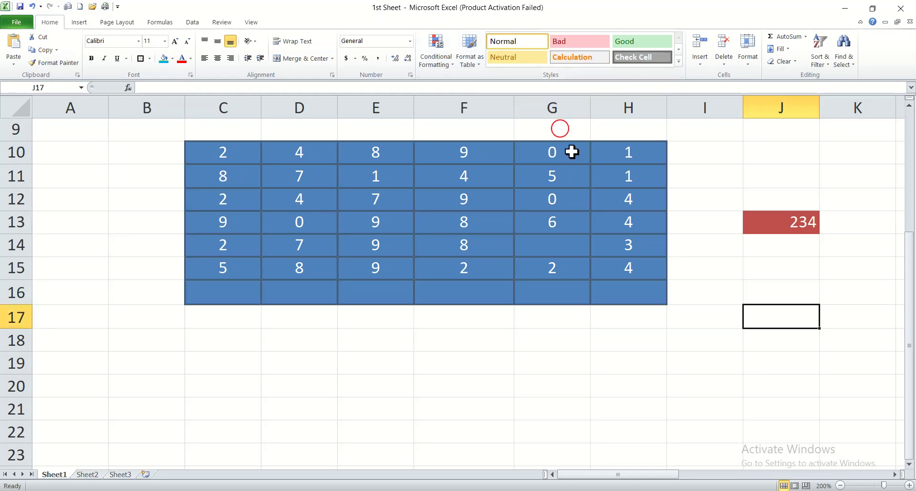
Step: Undo the Accent styles and the 234 entry with Ctrl+Z, then scroll down the sheet
{"action": "key", "text": "ctrl+z"}
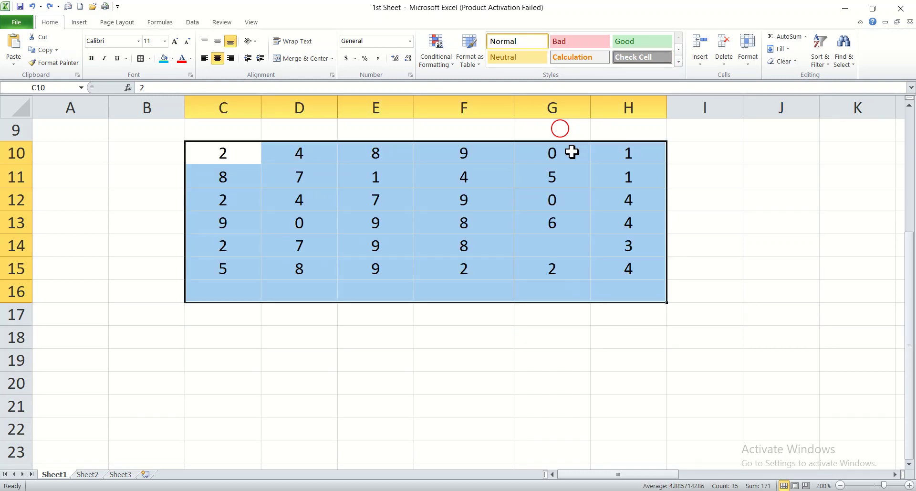
{"action": "left_click", "coordinate": [692, 381]}
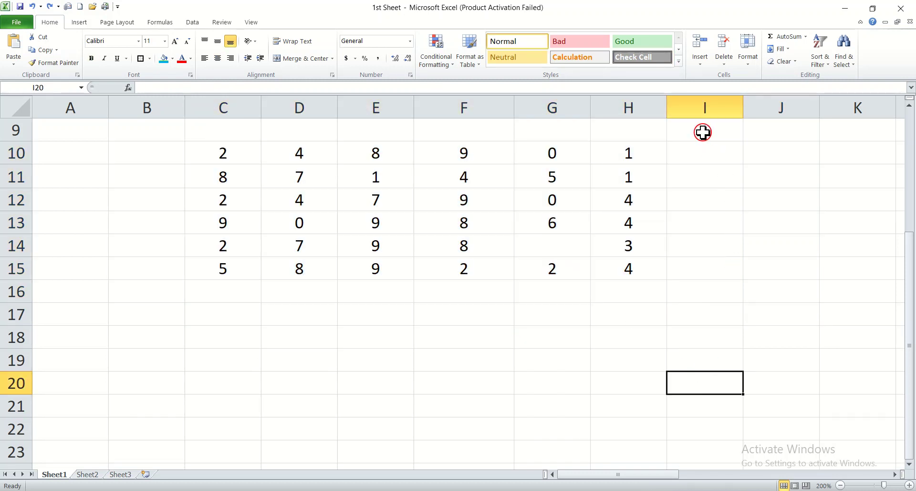
{"action": "left_click_drag", "start_coordinate": [911, 346], "coordinate": [910, 448]}
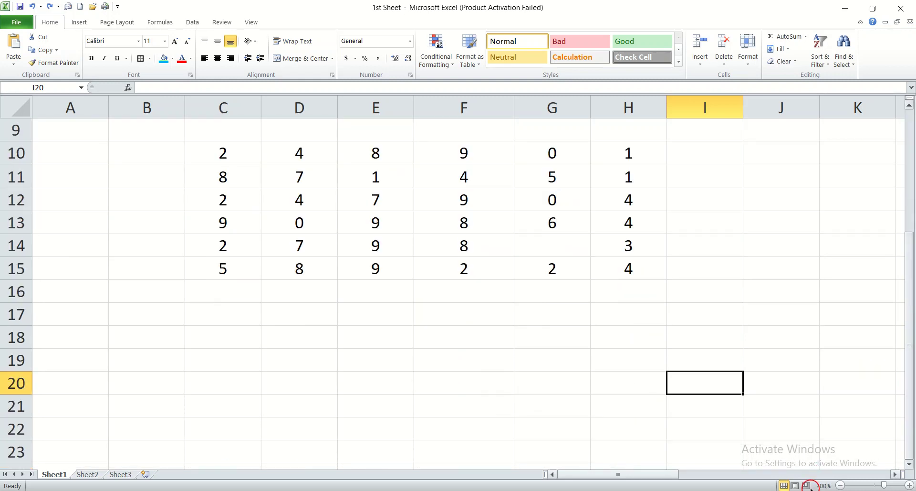
{"action": "left_click", "coordinate": [909, 463]}
{"action": "left_click", "coordinate": [910, 463]}
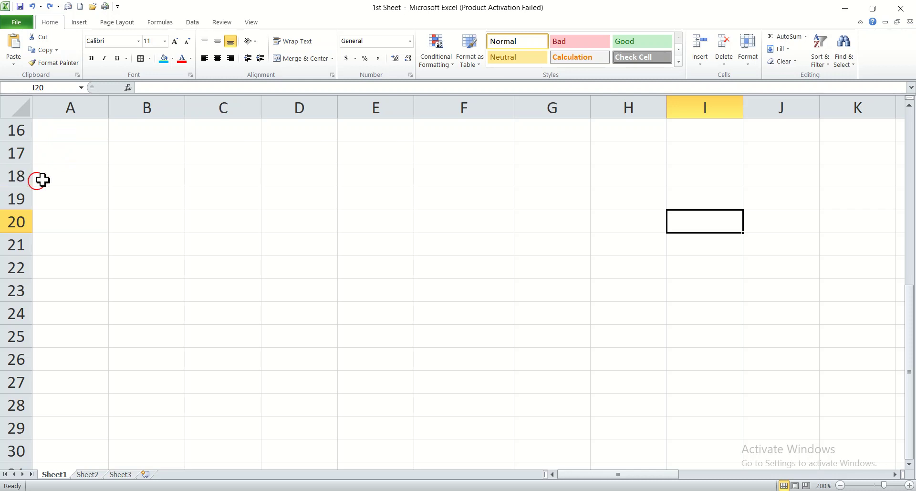
Step: Enter 4, 6 and 8 into cells D17, D18 and D19, then select D18
{"action": "left_click", "coordinate": [307, 162]}
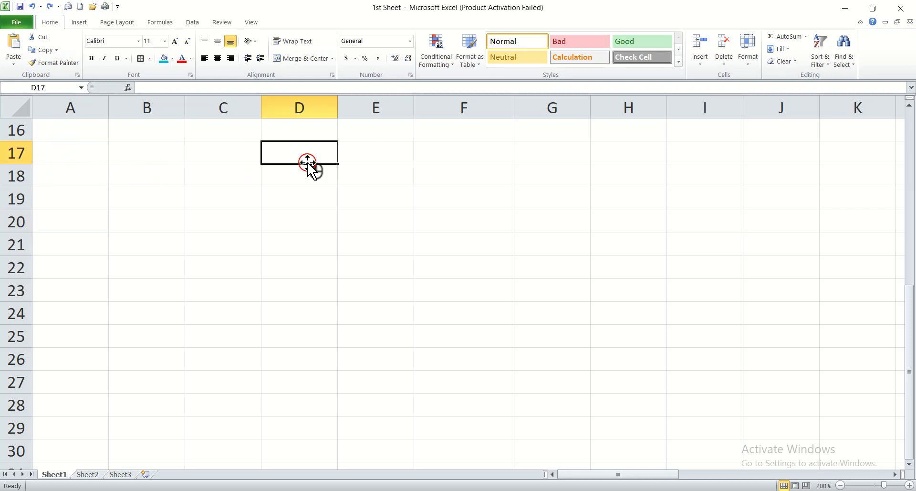
{"action": "type", "text": "4"}
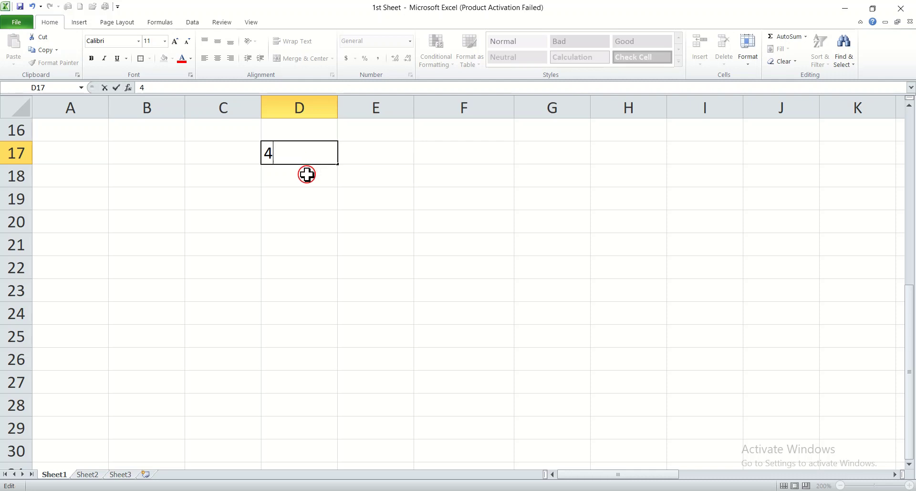
{"action": "double_click", "coordinate": [307, 175]}
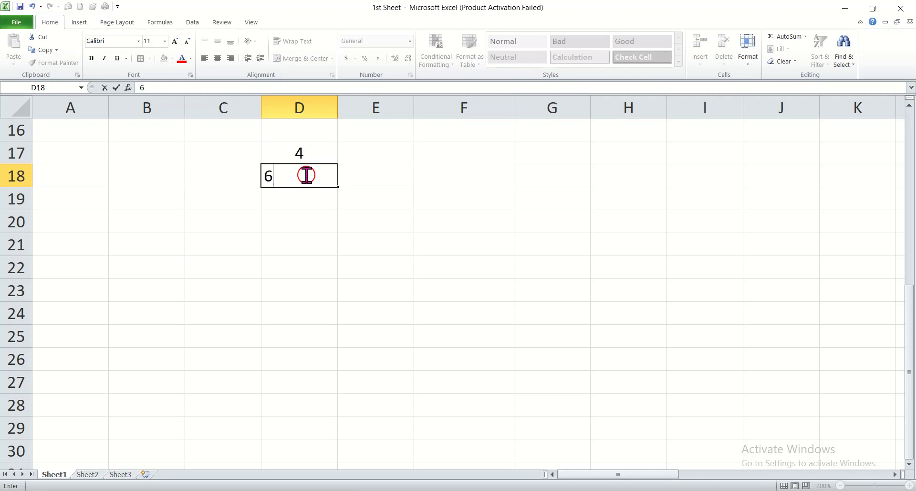
{"action": "key", "text": "Return"}
{"action": "type", "text": "8"}
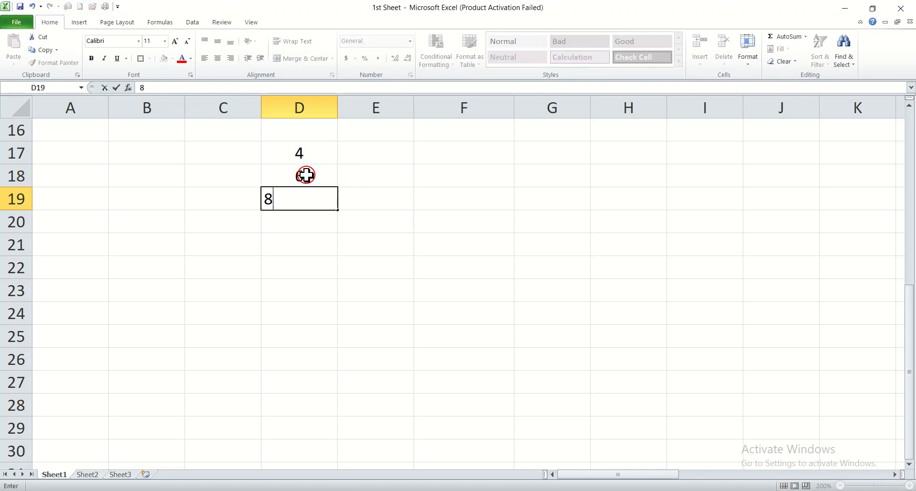
{"action": "key", "text": "Return"}
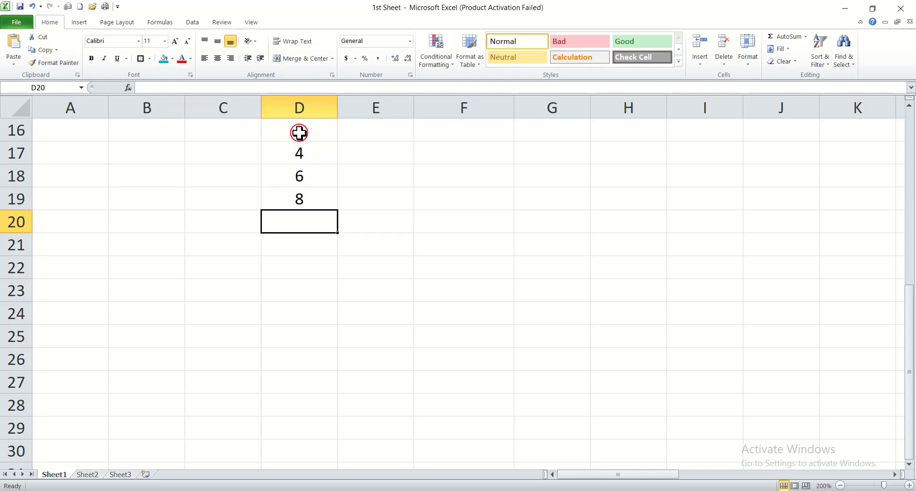
{"action": "left_click", "coordinate": [306, 179]}
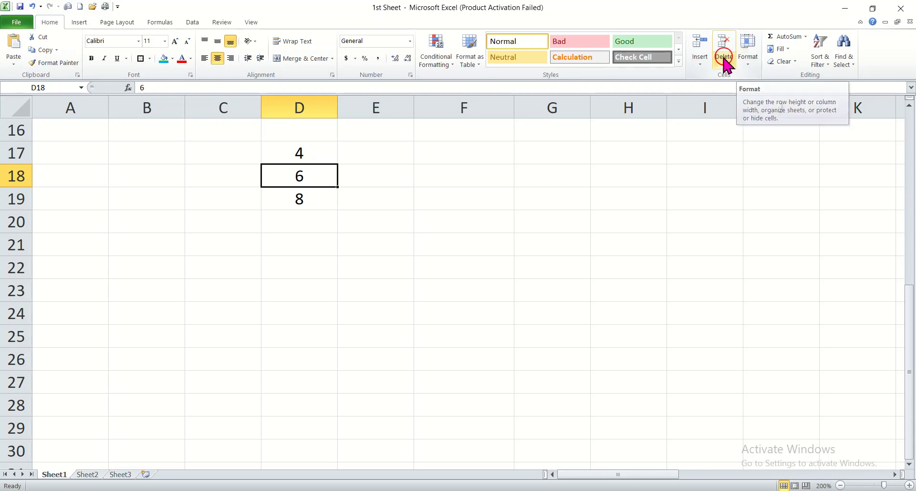
{"action": "left_click", "coordinate": [700, 65]}
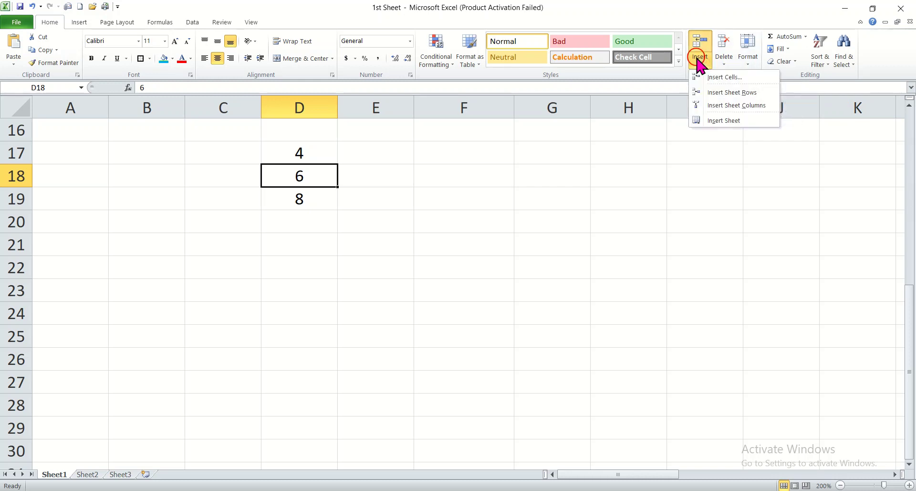
{"action": "left_click", "coordinate": [291, 198]}
{"action": "left_click", "coordinate": [292, 176]}
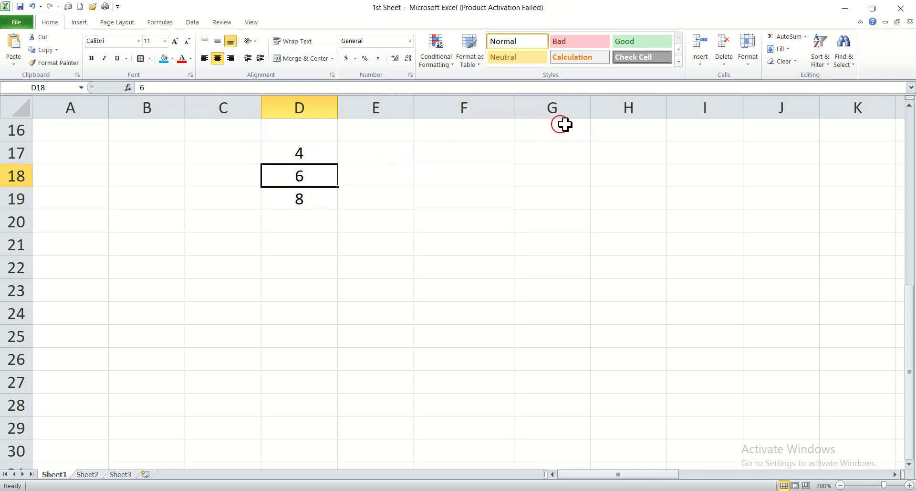
{"action": "left_click", "coordinate": [702, 63]}
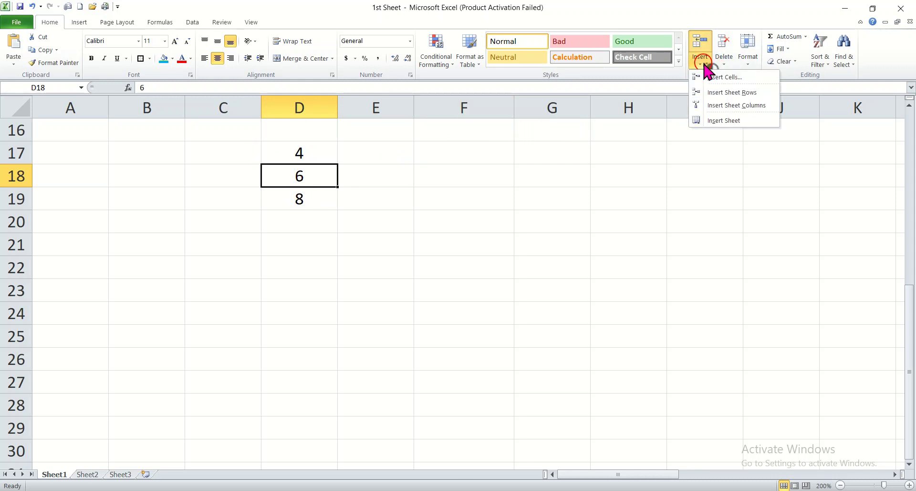
{"action": "left_click", "coordinate": [729, 96]}
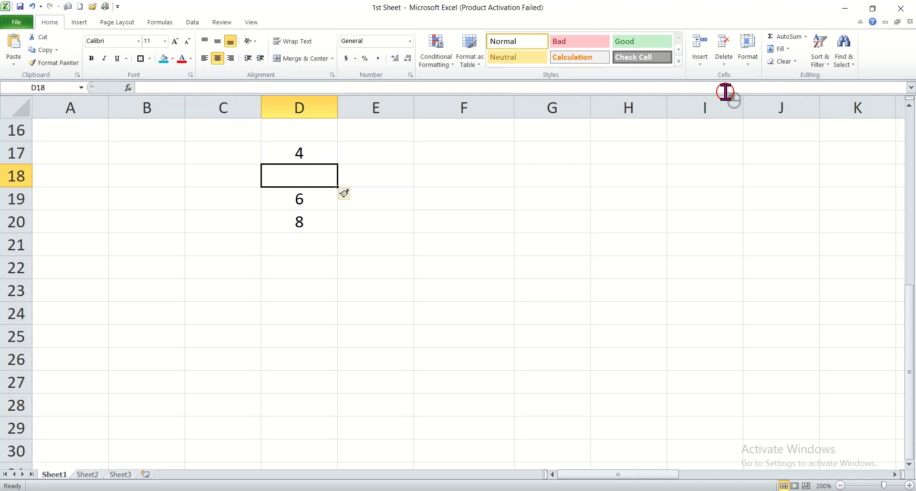
{"action": "key", "text": "ctrl+z"}
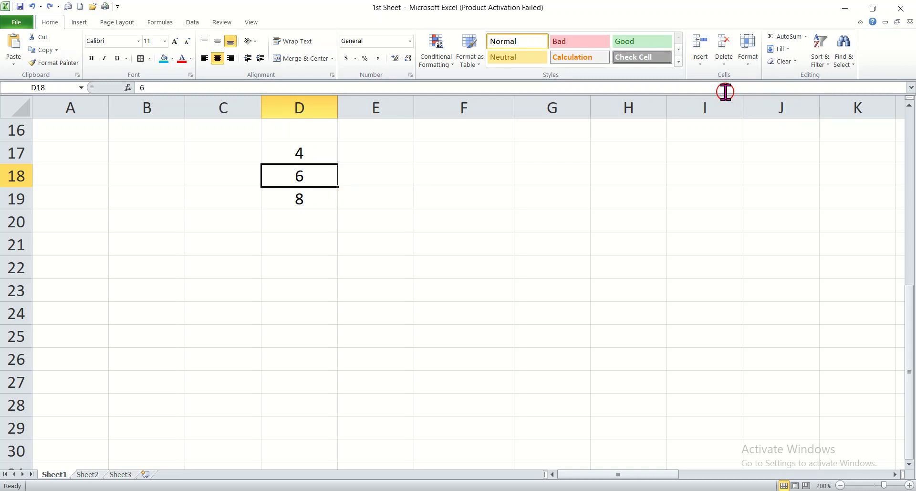
{"action": "left_click", "coordinate": [284, 197]}
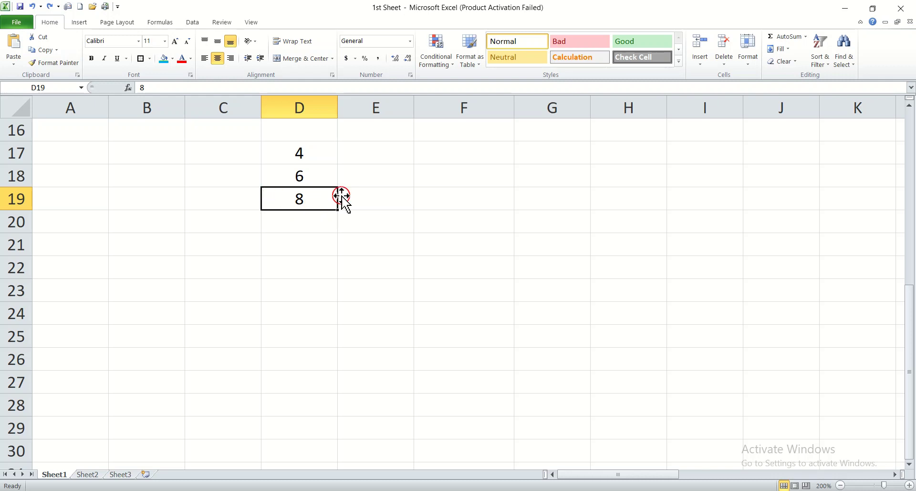
Step: Insert a sheet row above the 8 and enter 7 in the new D19
{"action": "left_click", "coordinate": [702, 64]}
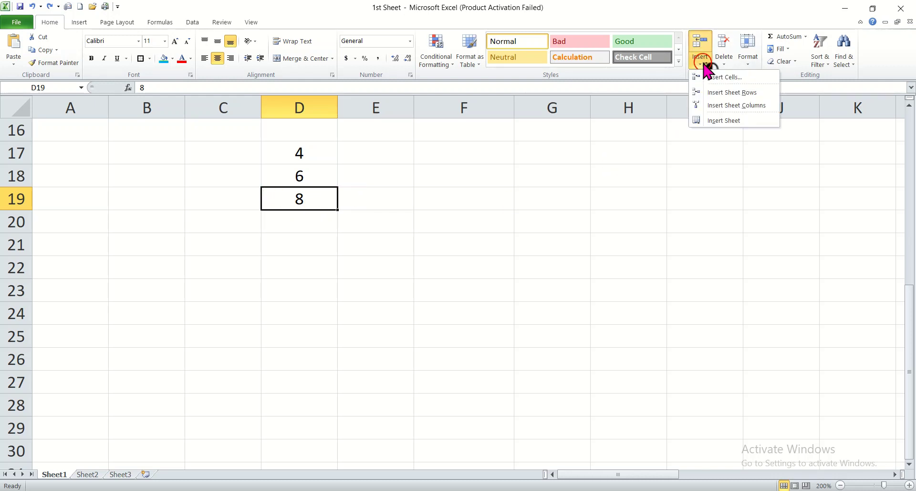
{"action": "left_click", "coordinate": [721, 92]}
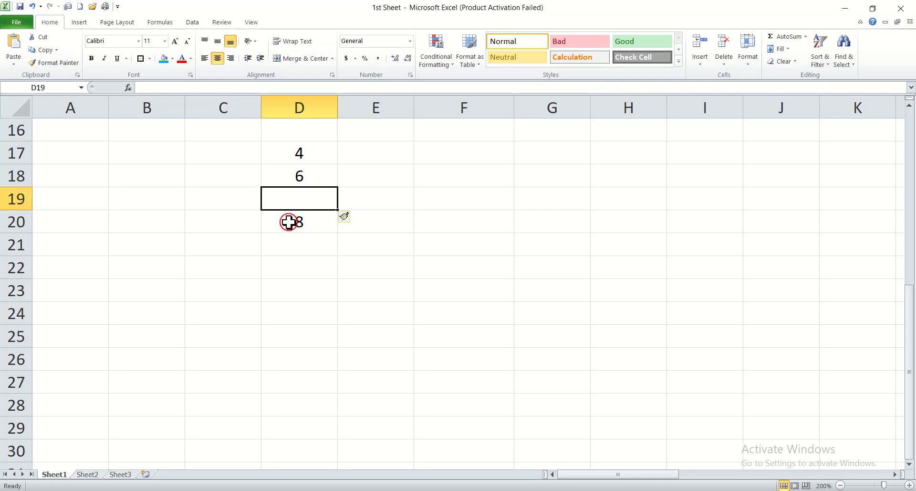
{"action": "double_click", "coordinate": [293, 203]}
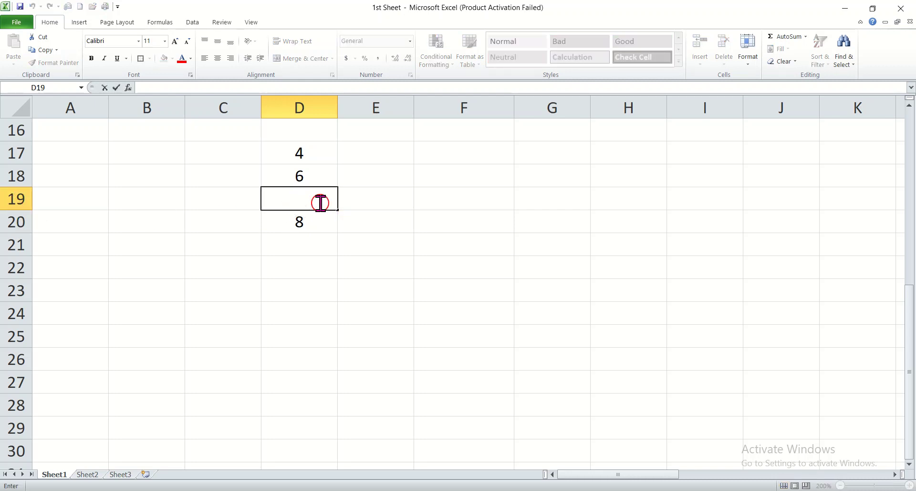
{"action": "key", "text": "Tab"}
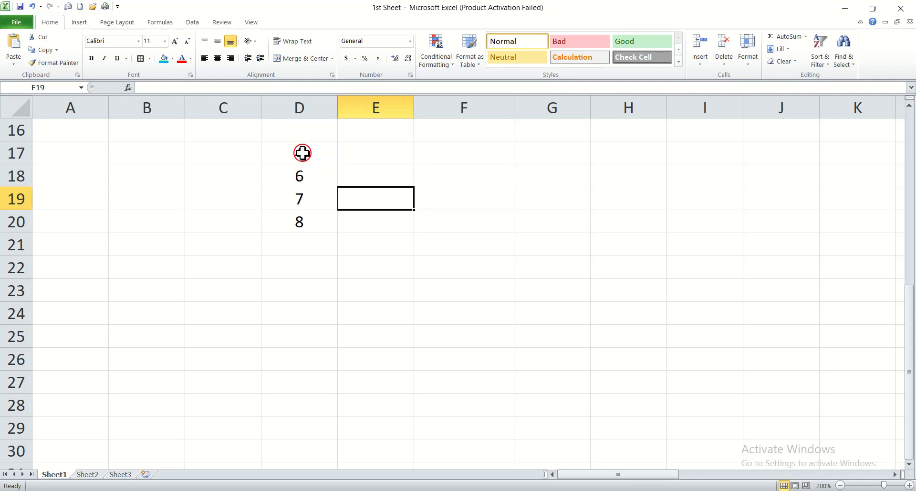
{"action": "left_click", "coordinate": [324, 177]}
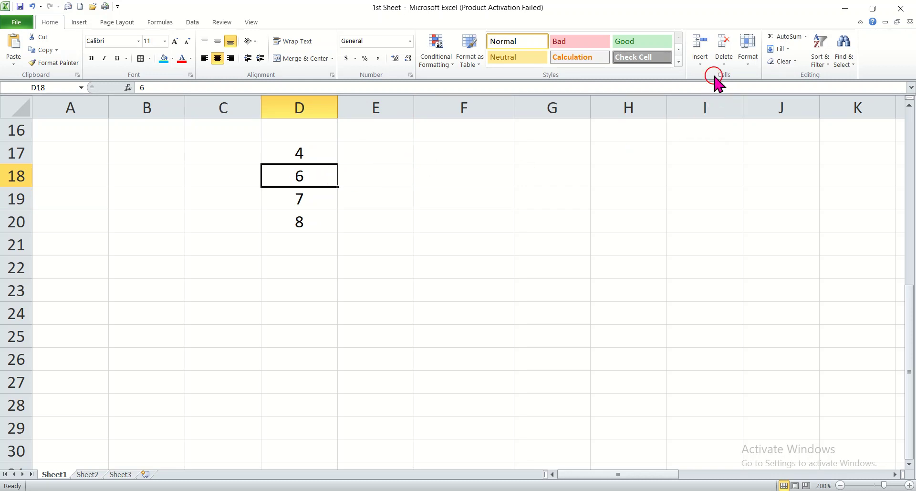
Step: Insert a sheet row above the 6 and enter 5 in the new D18
{"action": "left_click", "coordinate": [706, 61]}
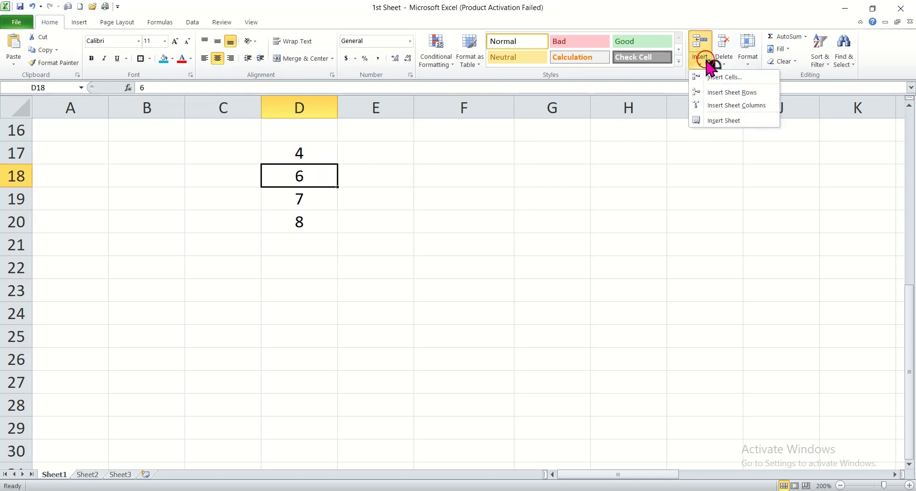
{"action": "left_click", "coordinate": [720, 93]}
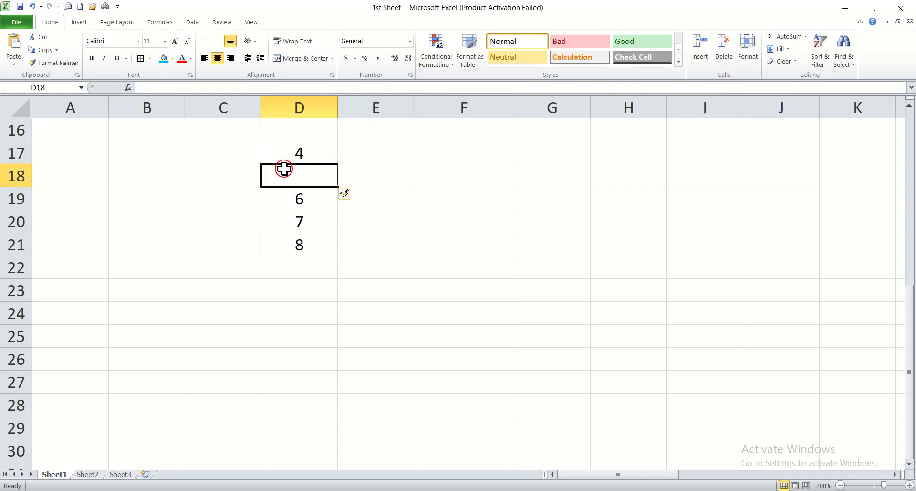
{"action": "double_click", "coordinate": [296, 180]}
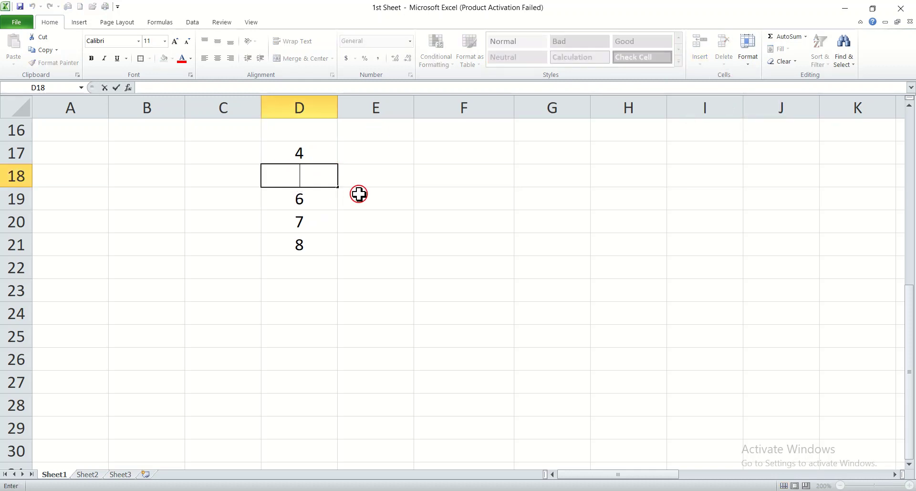
{"action": "left_click", "coordinate": [355, 313]}
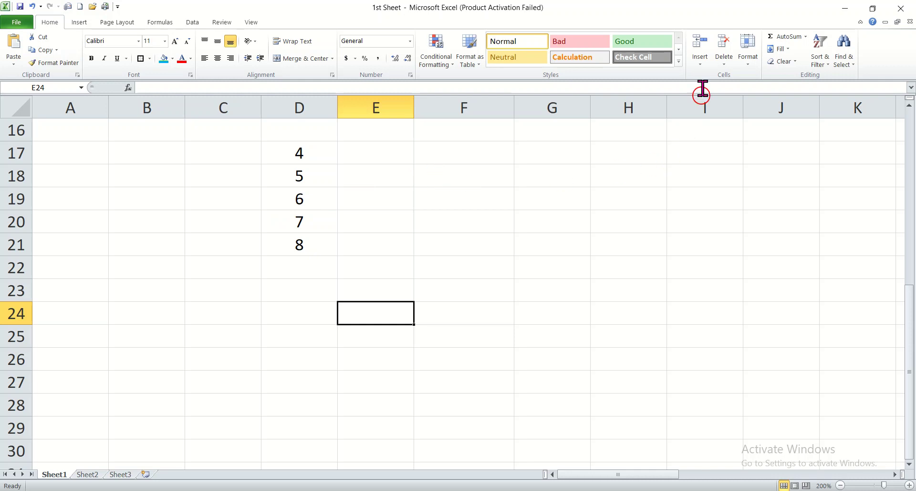
Step: Enter 2, 4 and 6 across E18, F18 and G18, then reselect E18
{"action": "left_click", "coordinate": [376, 181]}
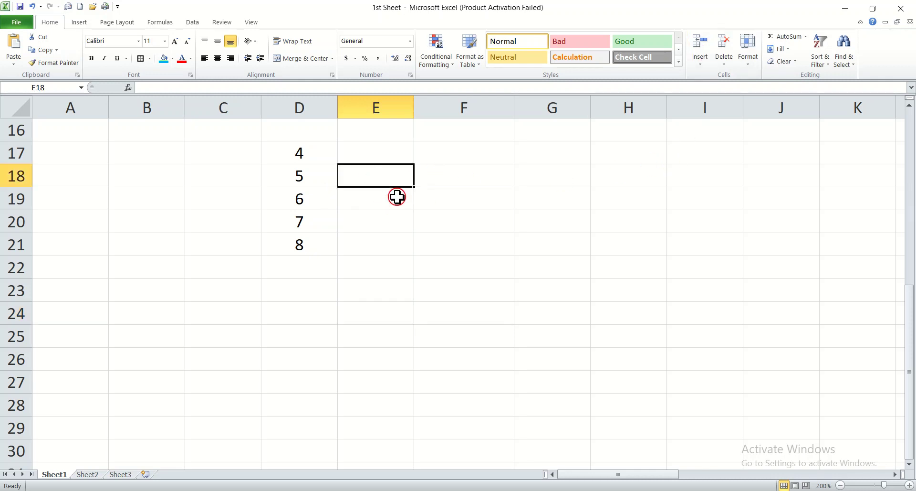
{"action": "type", "text": "2"}
{"action": "key", "text": "Tab"}
{"action": "type", "text": "3"}
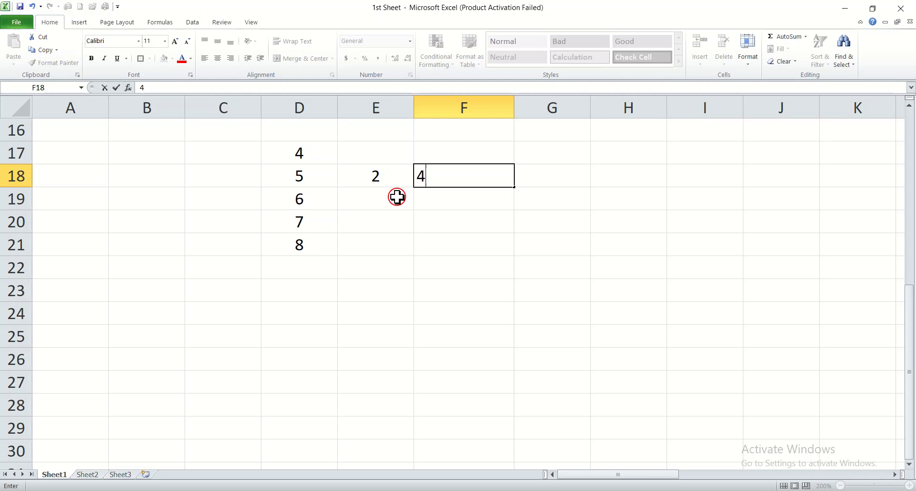
{"action": "key", "text": "Tab"}
{"action": "type", "text": "6"}
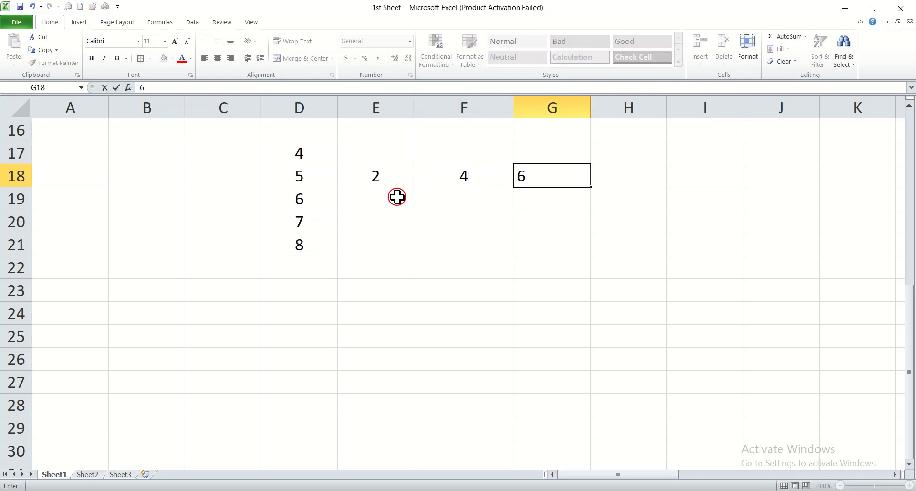
{"action": "left_click", "coordinate": [521, 241]}
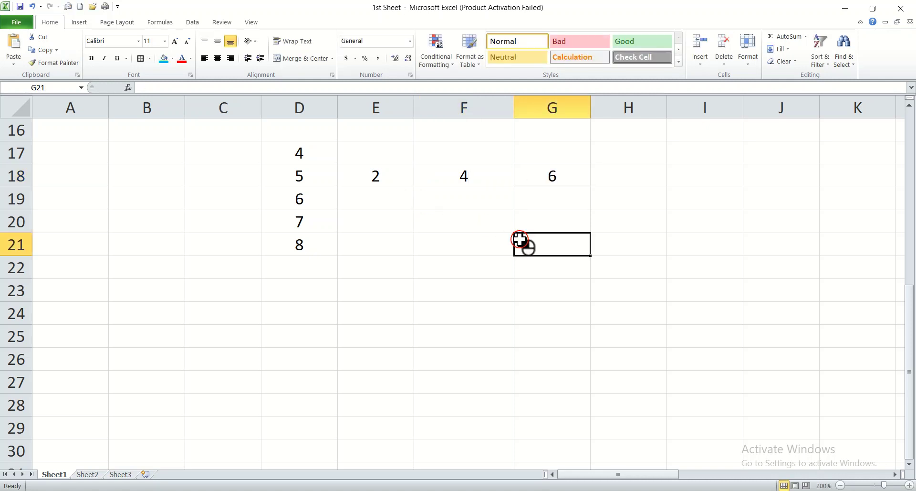
{"action": "left_click", "coordinate": [396, 183]}
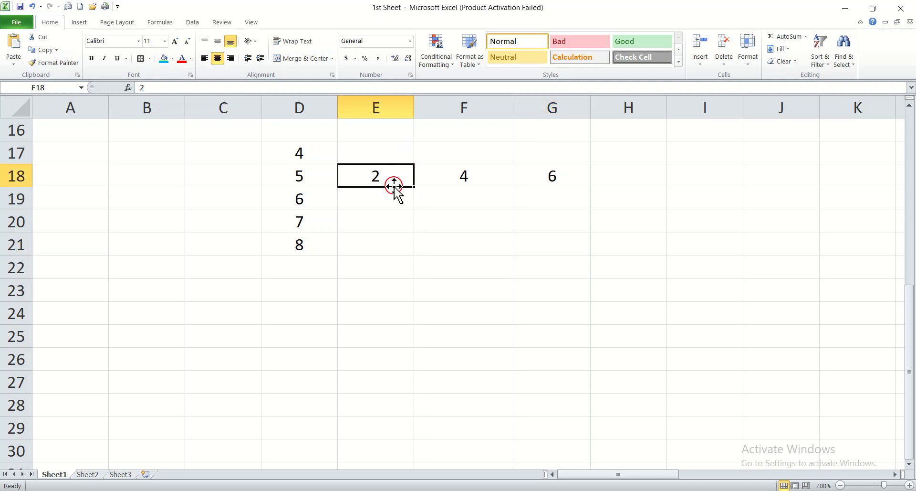
Step: Insert a sheet column before the 2 so the 2, 4, 6 shift into F18:H18
{"action": "left_click", "coordinate": [702, 62]}
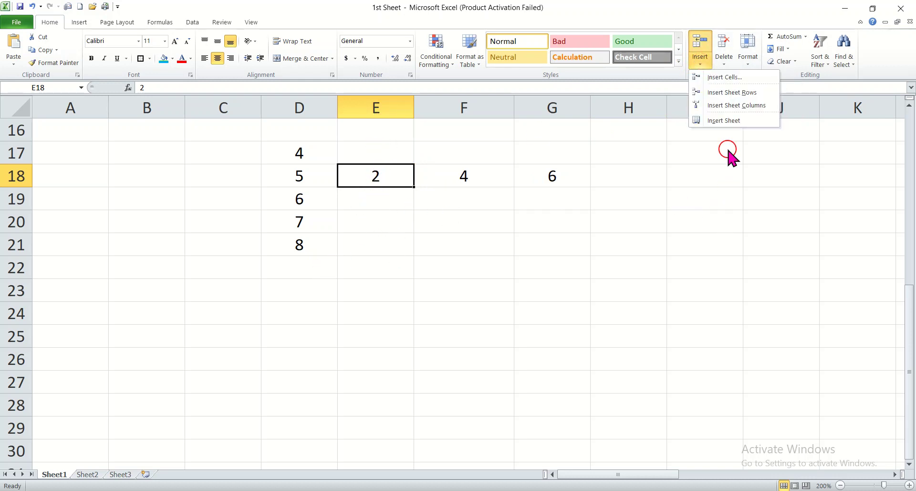
{"action": "left_click", "coordinate": [727, 108]}
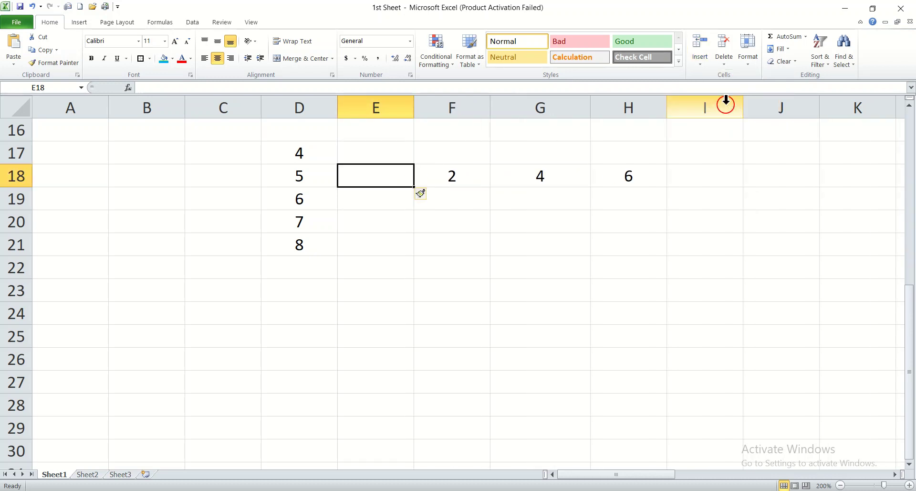
{"action": "left_click", "coordinate": [532, 177]}
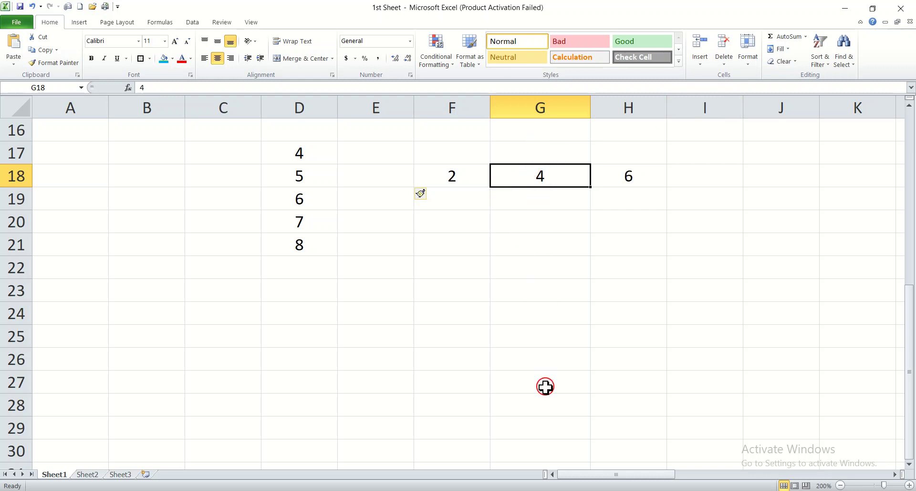
Step: Insert a sheet column before the 4 and enter 3 in G18
{"action": "left_click", "coordinate": [702, 67]}
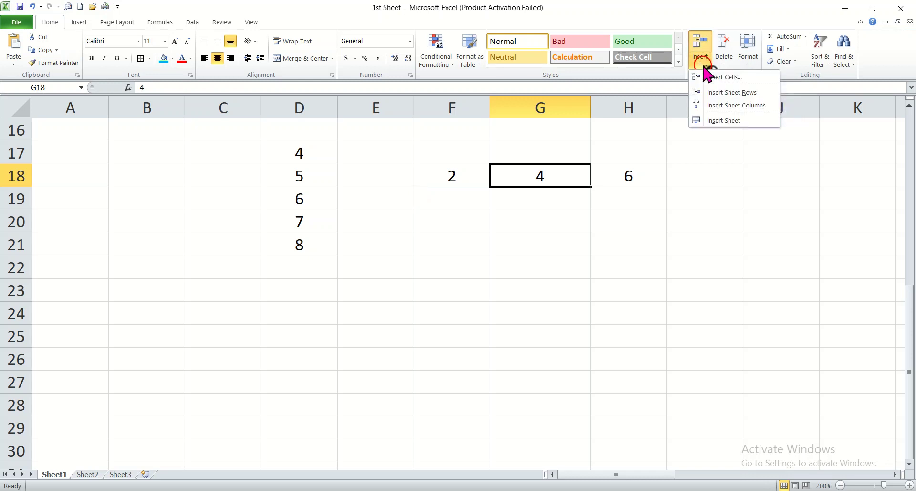
{"action": "left_click", "coordinate": [720, 105]}
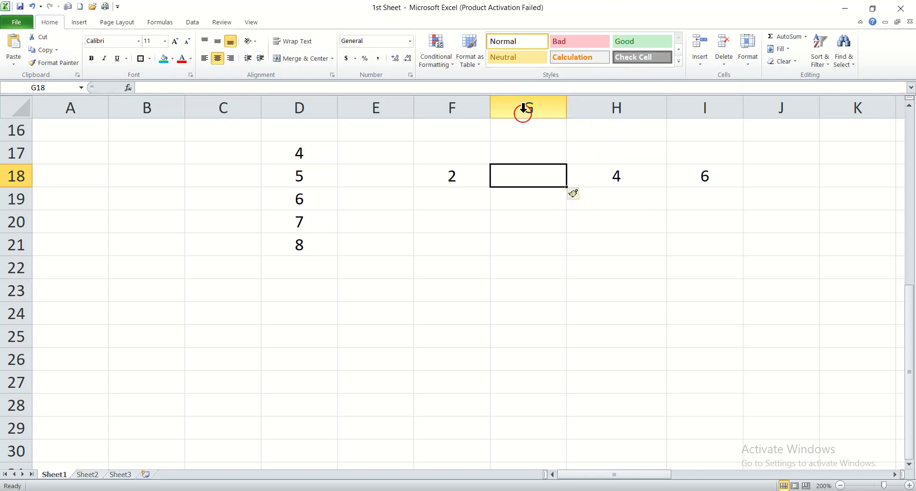
{"action": "type", "text": "3"}
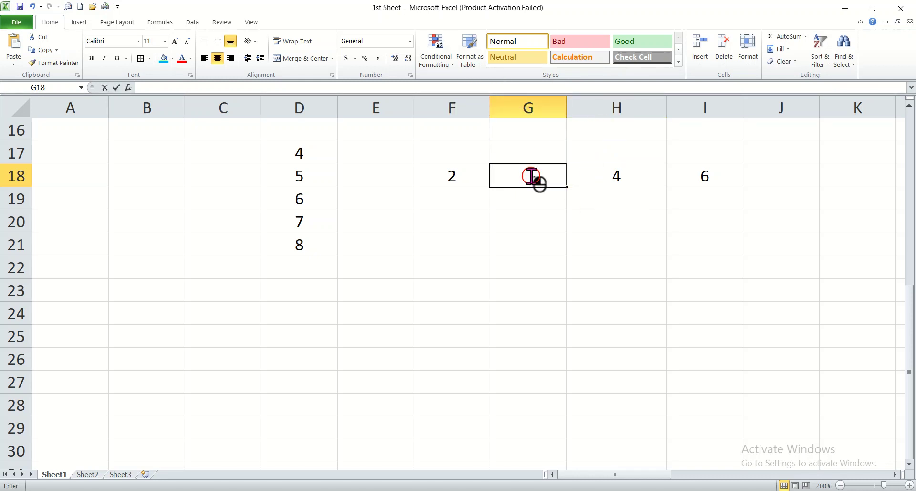
{"action": "key", "text": "Return"}
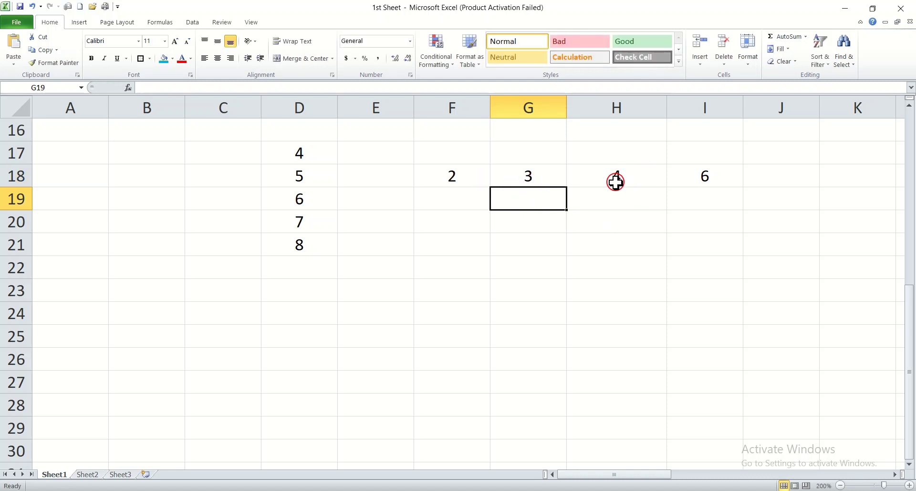
{"action": "left_click", "coordinate": [687, 176]}
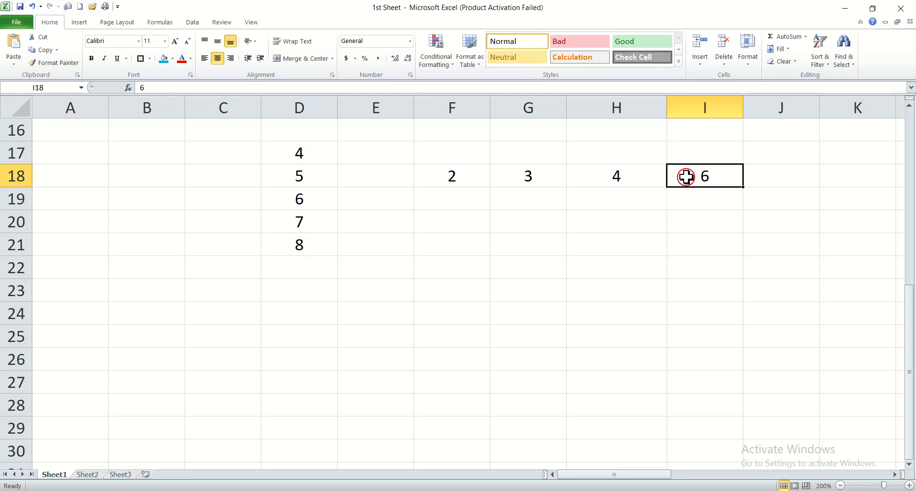
Step: Insert a sheet column before the 6 and enter 5 in I18
{"action": "left_click", "coordinate": [701, 62]}
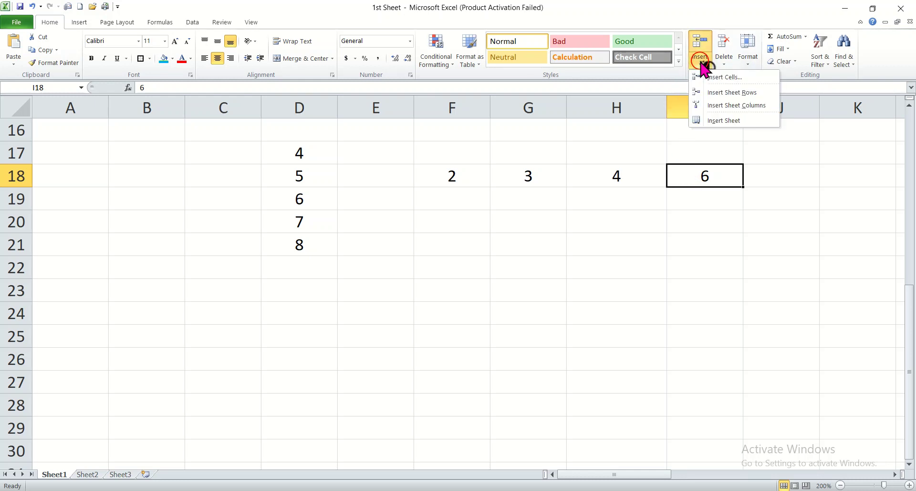
{"action": "left_click", "coordinate": [725, 106]}
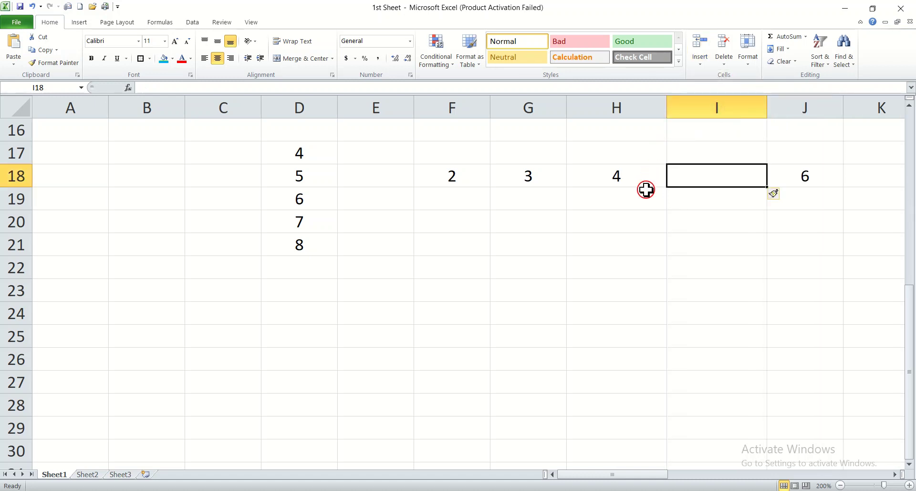
{"action": "double_click", "coordinate": [711, 173]}
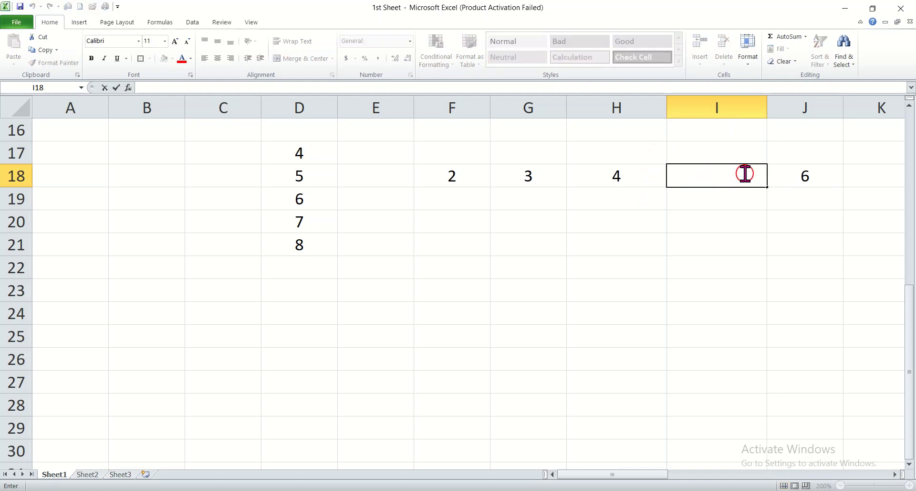
{"action": "left_click", "coordinate": [741, 197]}
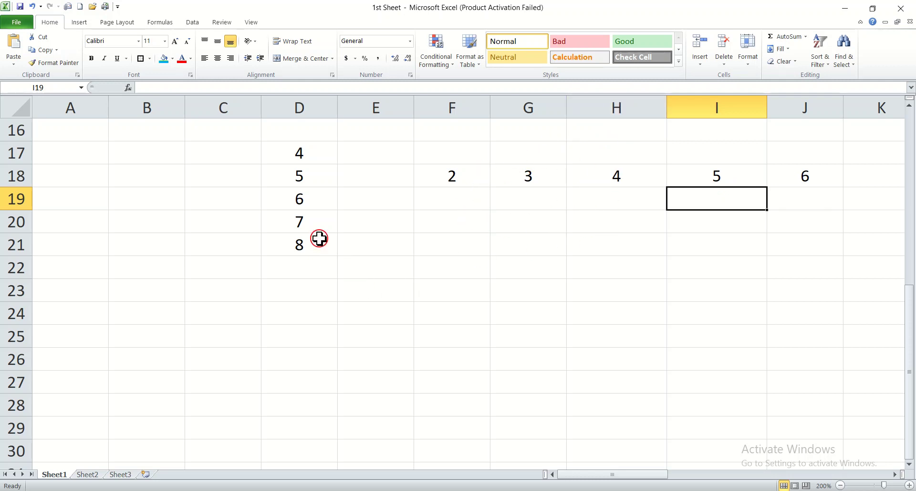
{"action": "left_click", "coordinate": [294, 221]}
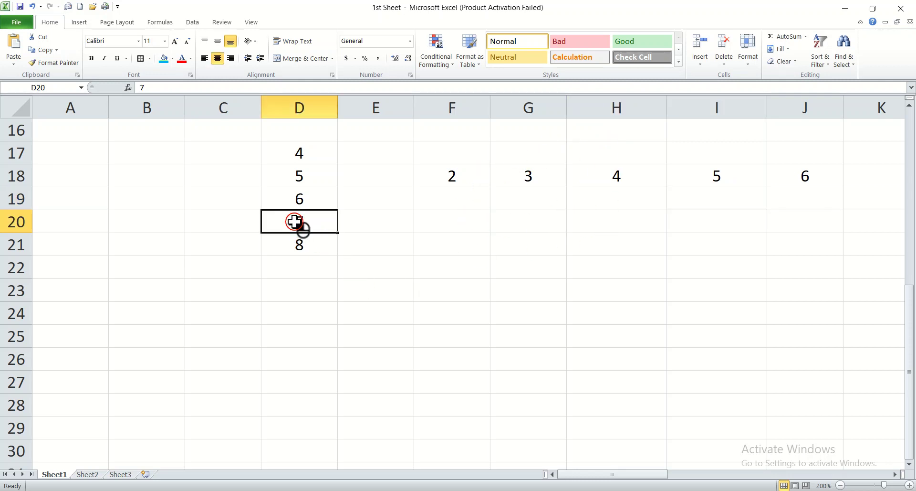
Step: Insert a cell at D20 shifting cells down, and enter 6a there
{"action": "left_click", "coordinate": [701, 67]}
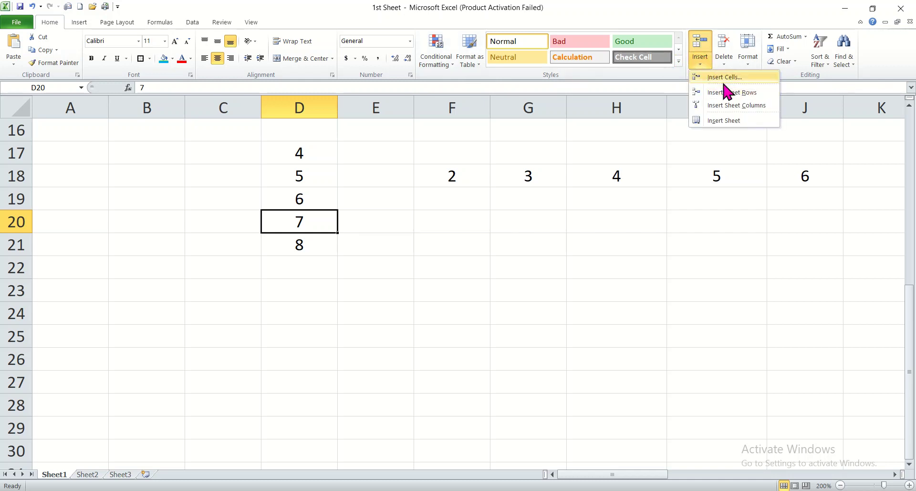
{"action": "left_click", "coordinate": [725, 77]}
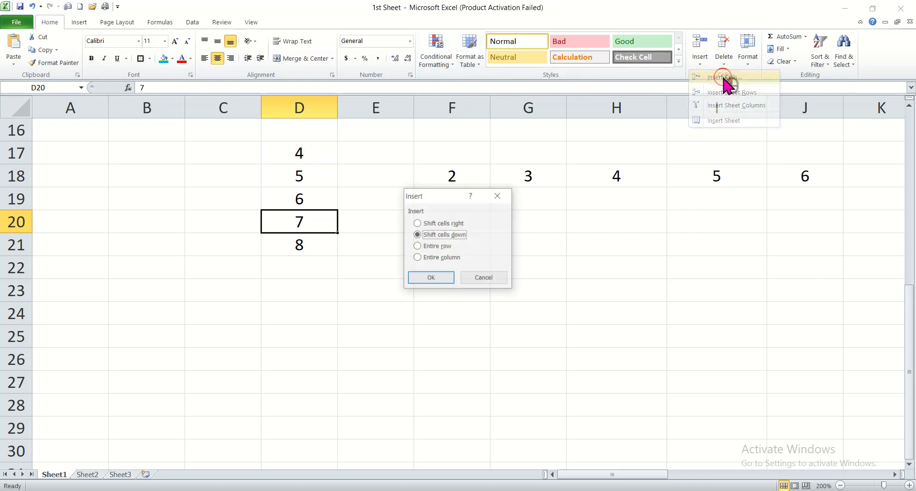
{"action": "left_click", "coordinate": [432, 277]}
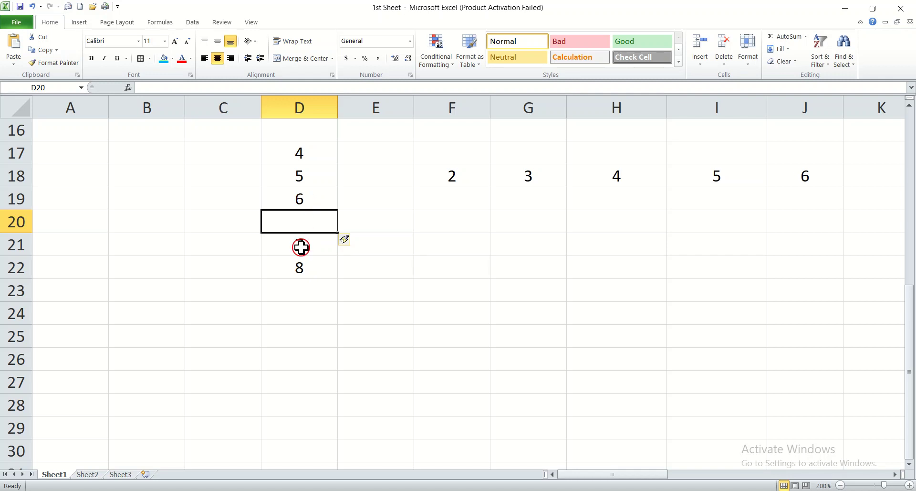
{"action": "left_click", "coordinate": [319, 241]}
{"action": "double_click", "coordinate": [313, 226]}
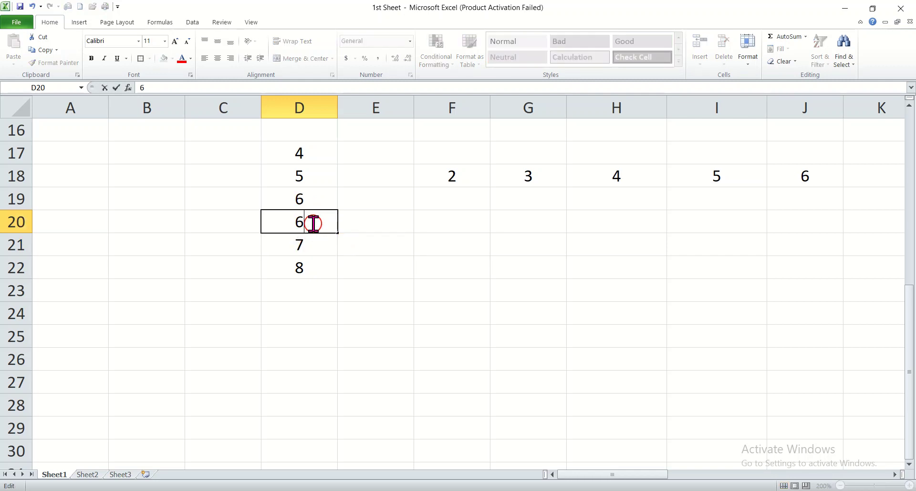
{"action": "left_click", "coordinate": [343, 266]}
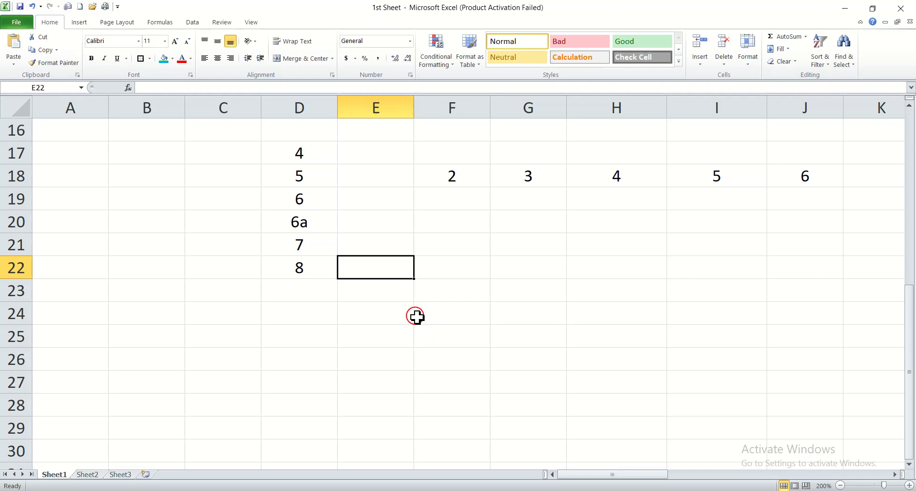
Step: Open the Column Width setting for column H and accept it unchanged
{"action": "left_click", "coordinate": [574, 289]}
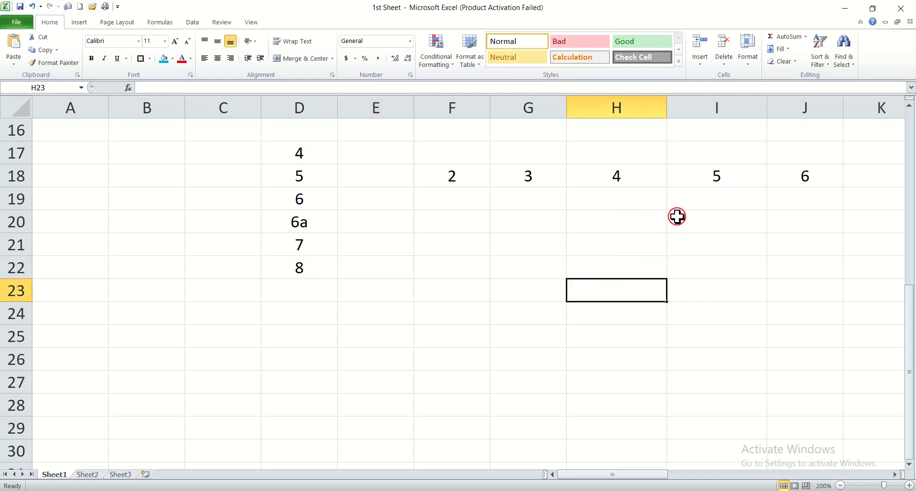
{"action": "left_click", "coordinate": [752, 65]}
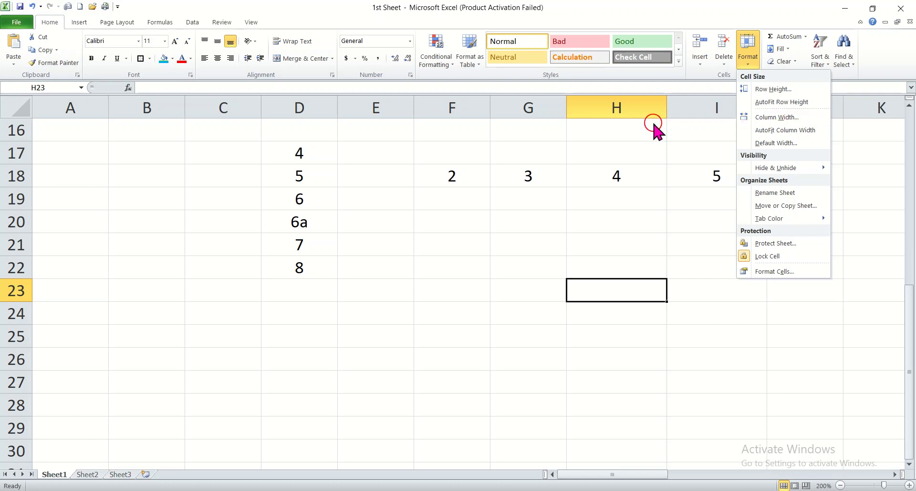
{"action": "left_click", "coordinate": [765, 119]}
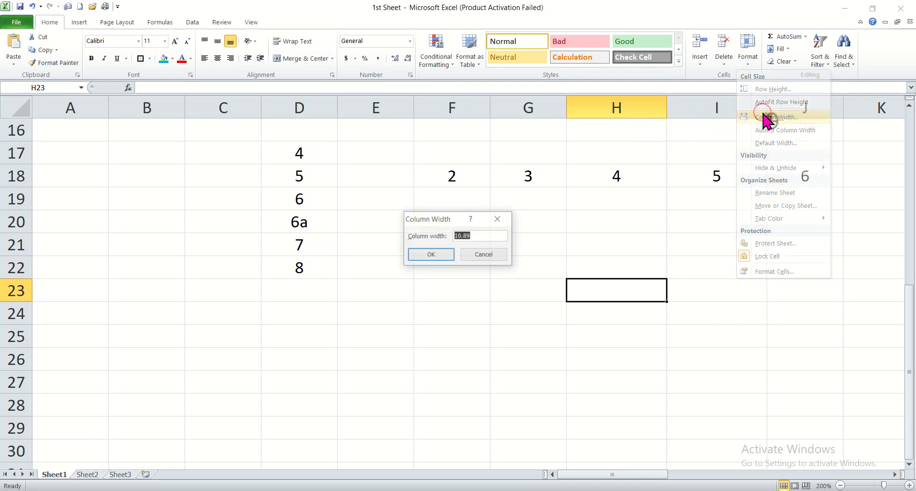
{"action": "left_click", "coordinate": [431, 255]}
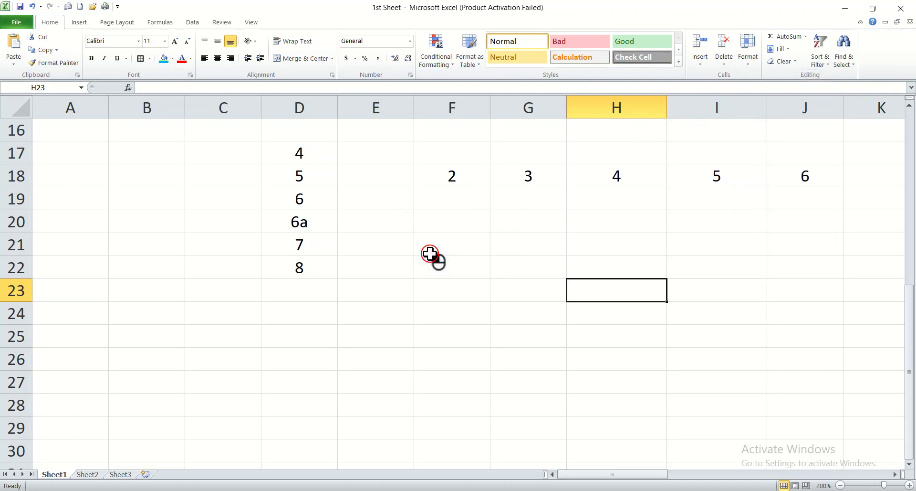
Step: Drag column H's border to widen it and row 19's border to shorten it
{"action": "left_click", "coordinate": [615, 223]}
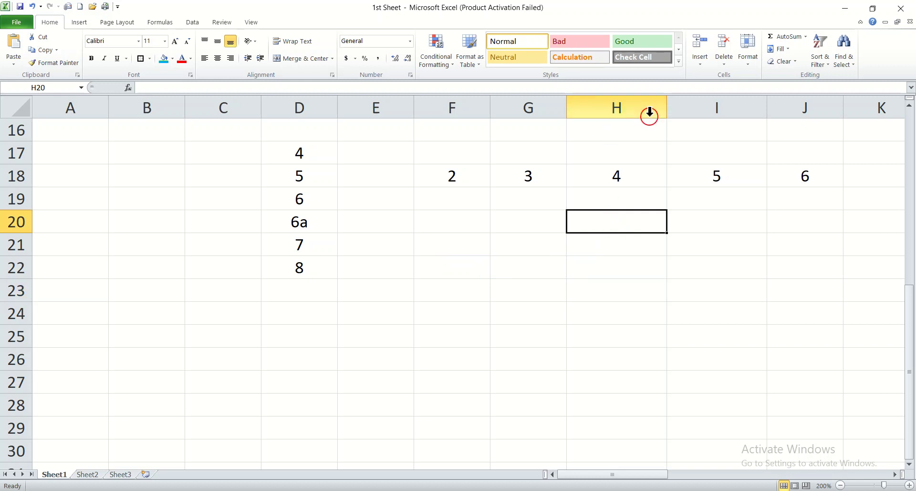
{"action": "left_click_drag", "start_coordinate": [668, 100], "coordinate": [676, 117]}
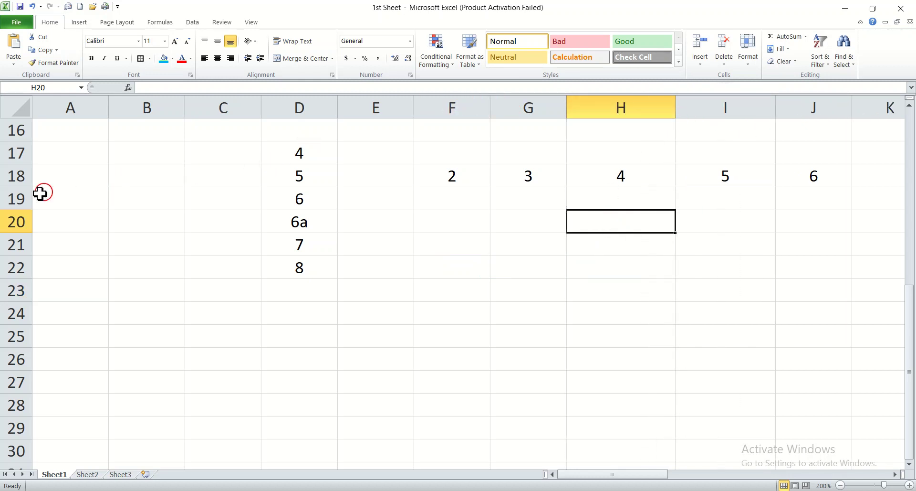
{"action": "mouse_move", "coordinate": [16, 207]}
{"action": "left_mouse_down"}
{"action": "mouse_move", "coordinate": [22, 323]}
{"action": "mouse_move", "coordinate": [19, 186]}
{"action": "mouse_move", "coordinate": [22, 205]}
{"action": "left_mouse_up"}
Step: Set the Sheet1 tab colour to the light green standard colour
{"action": "left_click", "coordinate": [523, 298]}
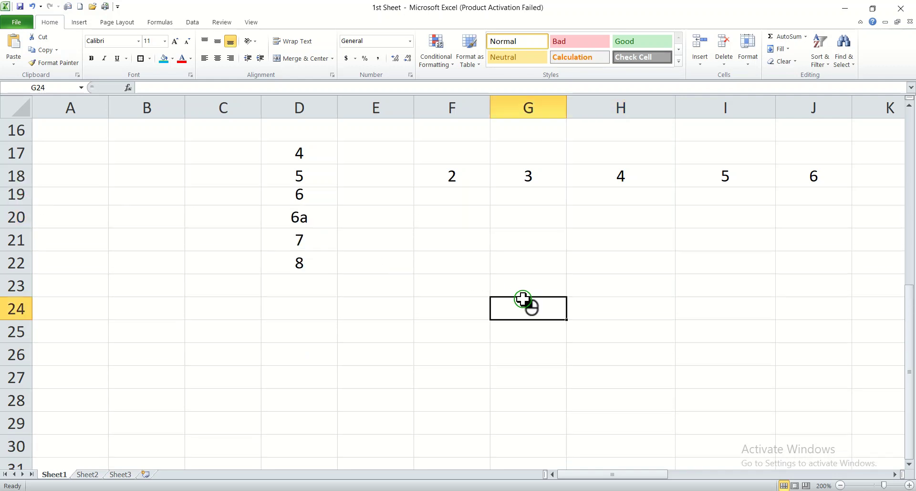
{"action": "left_click", "coordinate": [749, 60]}
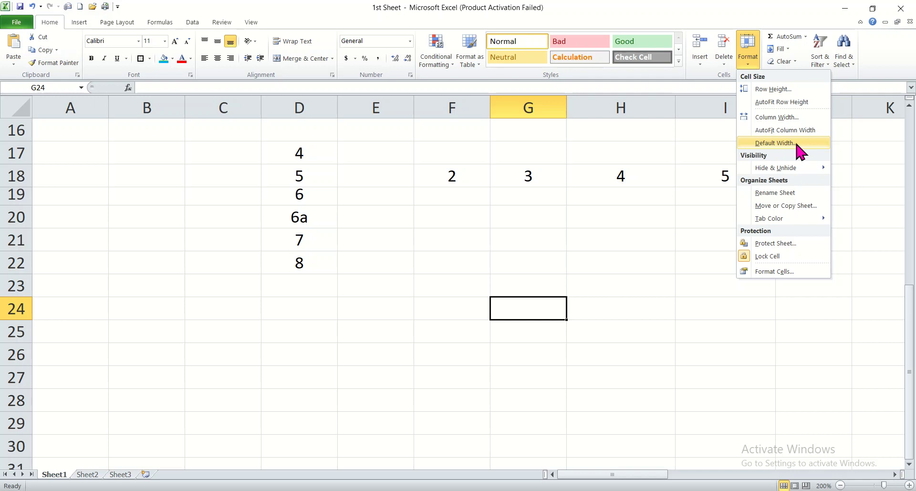
{"action": "mouse_move", "coordinate": [767, 169]}
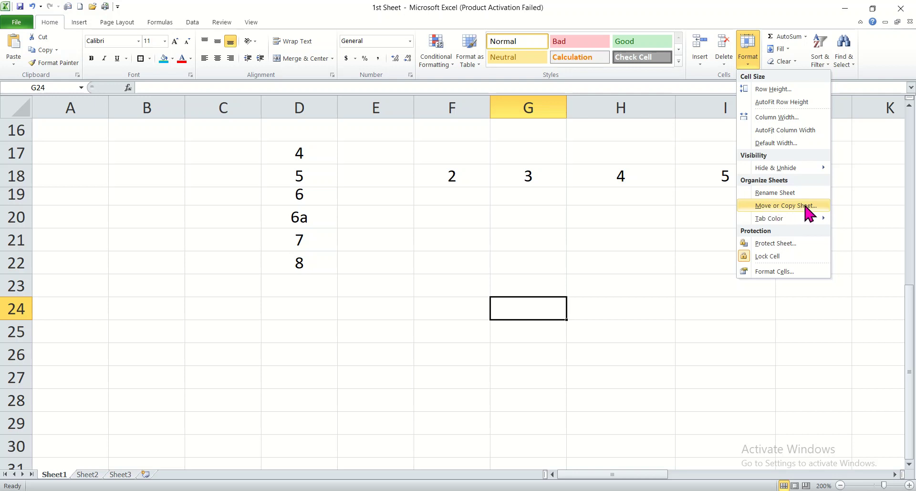
{"action": "mouse_move", "coordinate": [795, 221]}
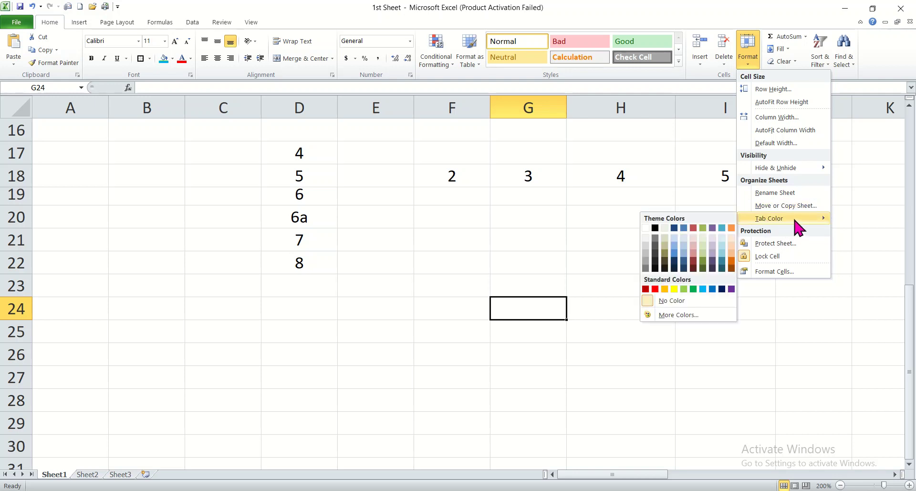
{"action": "left_click", "coordinate": [685, 289]}
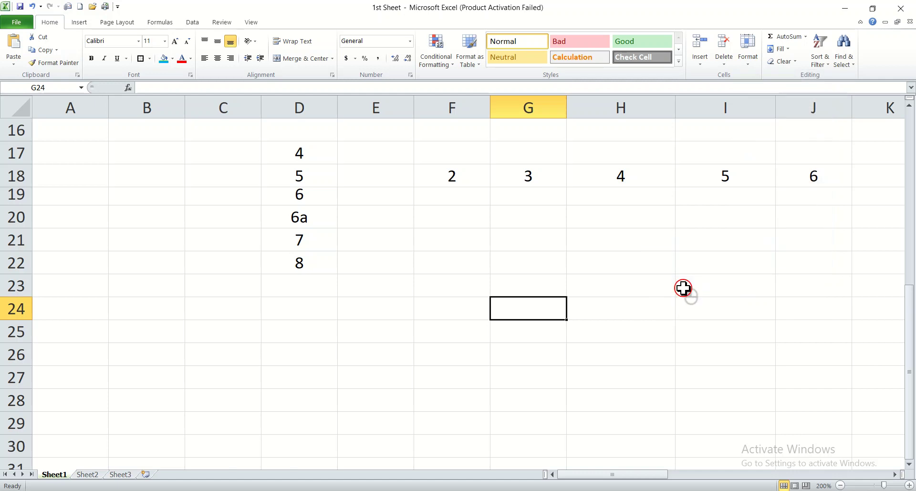
{"action": "left_click", "coordinate": [614, 363]}
{"action": "left_click", "coordinate": [709, 219]}
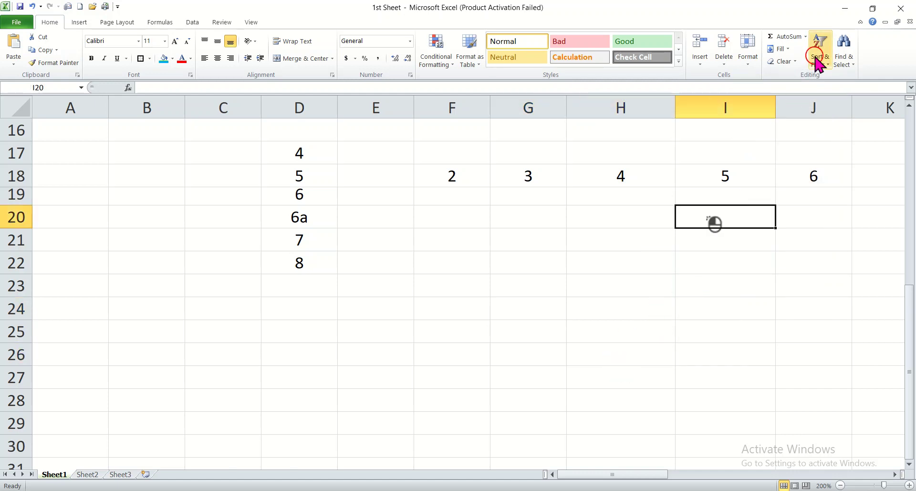
{"action": "left_click", "coordinate": [753, 63]}
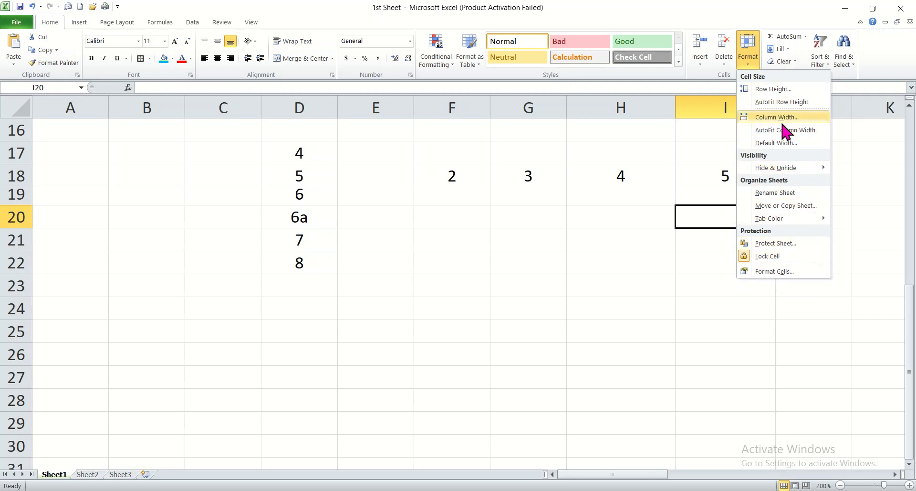
{"action": "left_click", "coordinate": [749, 62]}
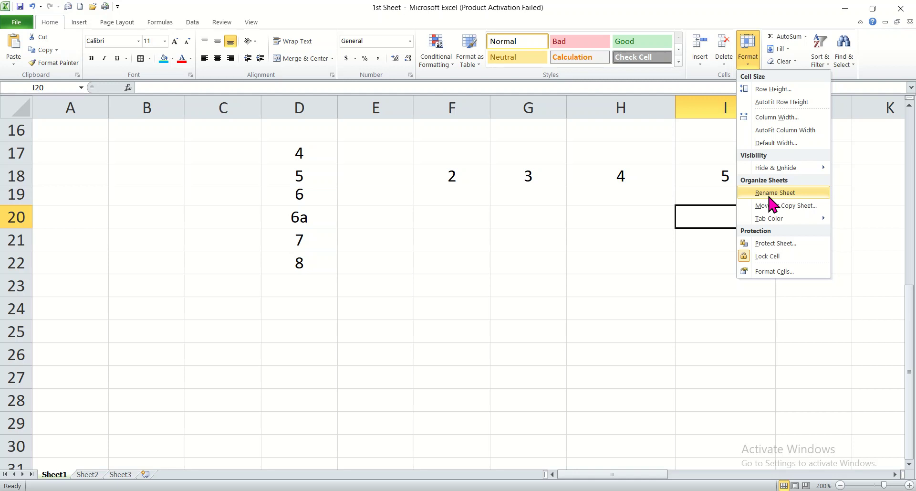
{"action": "left_click", "coordinate": [782, 256]}
{"action": "left_click", "coordinate": [673, 256]}
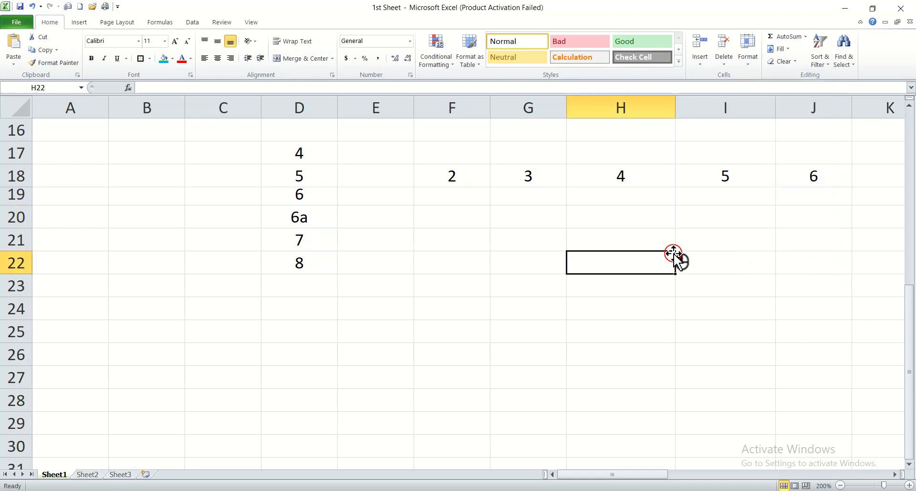